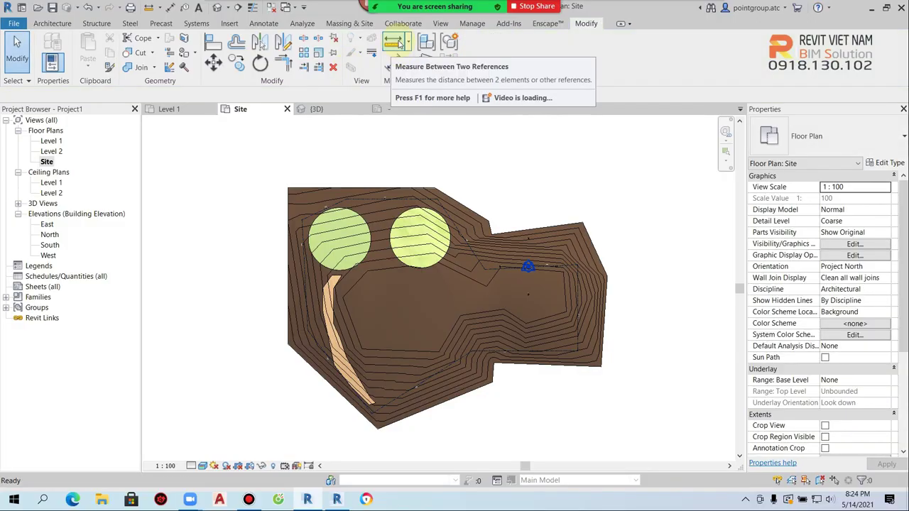
Switch to the Massing & Site tools and start the Label Contours tool
{"action": "left_click", "coordinate": [340, 25]}
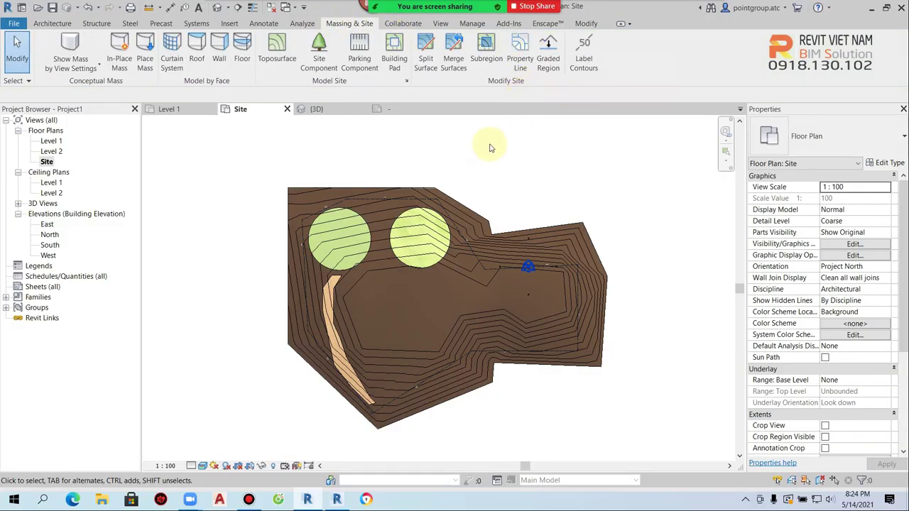
{"action": "left_click", "coordinate": [585, 69]}
Draw a contour label line across the slope beside the first circle
{"action": "scroll", "coordinate": [483, 238], "scroll_direction": "up", "scroll_amount": 3}
{"action": "scroll", "coordinate": [483, 243], "scroll_direction": "up", "scroll_amount": 4}
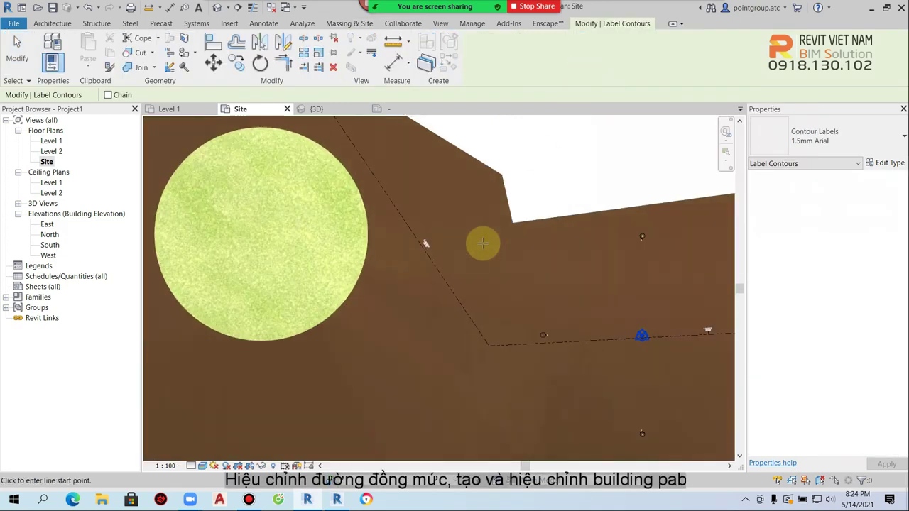
{"action": "left_click", "coordinate": [471, 140]}
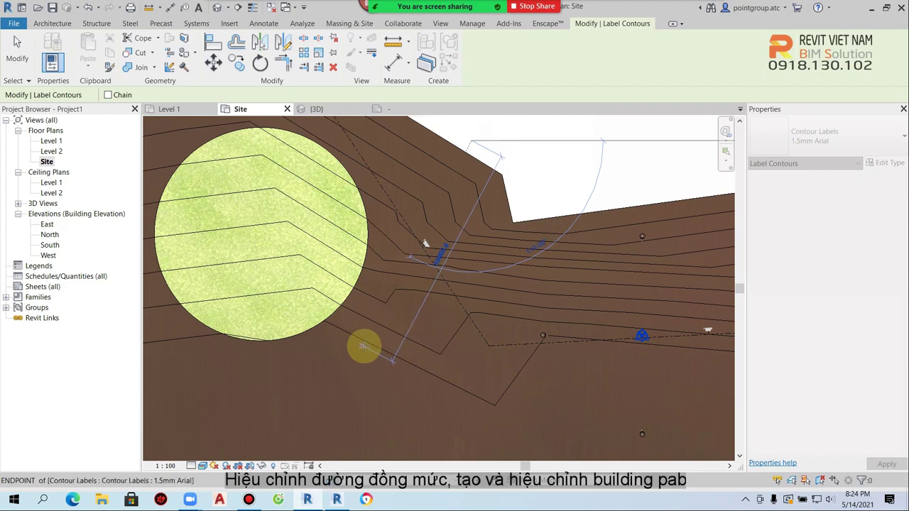
{"action": "left_click", "coordinate": [361, 364]}
{"action": "scroll", "coordinate": [392, 336], "scroll_direction": "up", "scroll_amount": 3}
{"action": "key", "text": "Escape"}
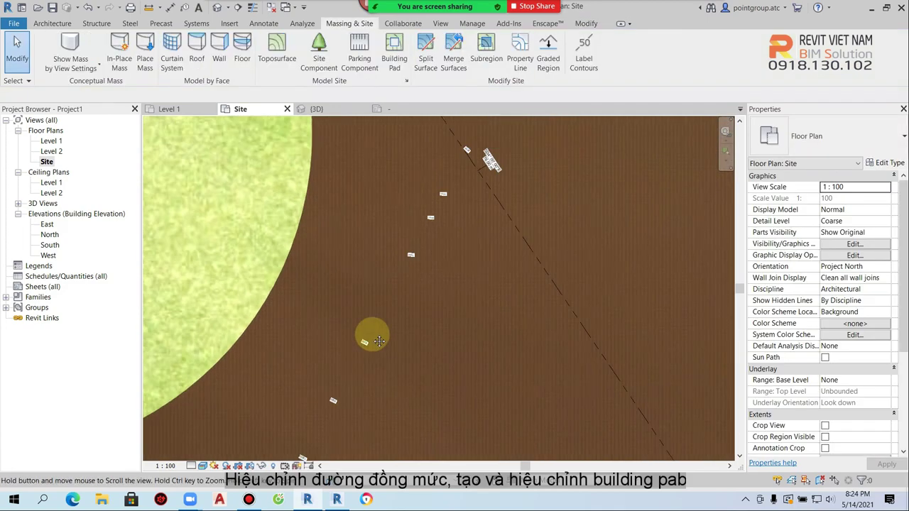
Review the 1000–10000 contour labels and set the Site view scale to 1:500
{"action": "scroll", "coordinate": [361, 365], "scroll_direction": "up", "scroll_amount": 3}
{"action": "scroll", "coordinate": [348, 320], "scroll_direction": "up", "scroll_amount": 3}
{"action": "scroll", "coordinate": [326, 367], "scroll_direction": "down", "scroll_amount": 3}
{"action": "scroll", "coordinate": [375, 289], "scroll_direction": "down", "scroll_amount": 3}
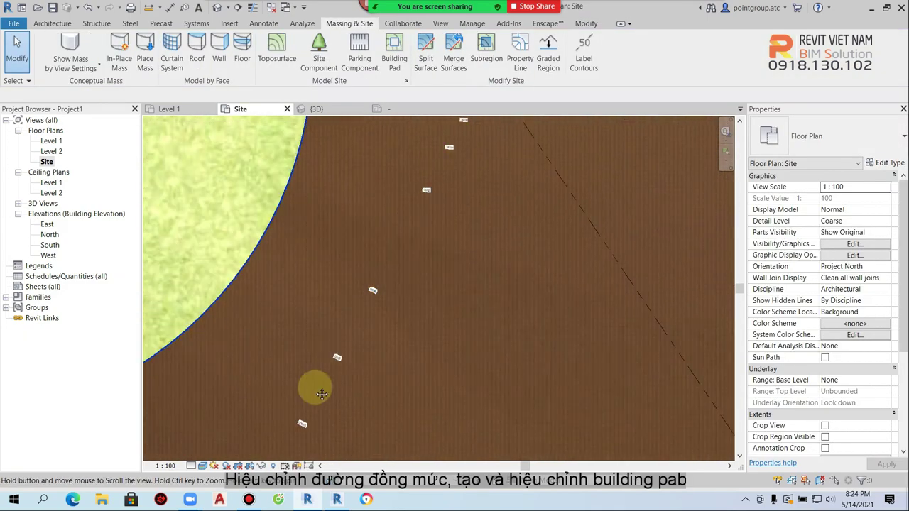
{"action": "scroll", "coordinate": [331, 359], "scroll_direction": "up", "scroll_amount": 2}
{"action": "scroll", "coordinate": [425, 195], "scroll_direction": "up", "scroll_amount": 2}
{"action": "scroll", "coordinate": [429, 203], "scroll_direction": "up", "scroll_amount": 1}
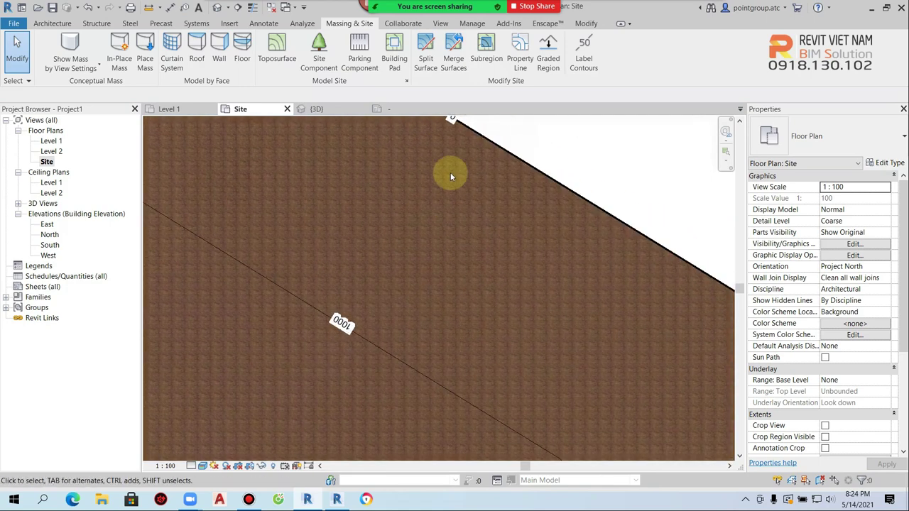
{"action": "middle_click_drag", "start_coordinate": [364, 298], "coordinate": [409, 241]}
{"action": "scroll", "coordinate": [335, 338], "scroll_direction": "up", "scroll_amount": 2}
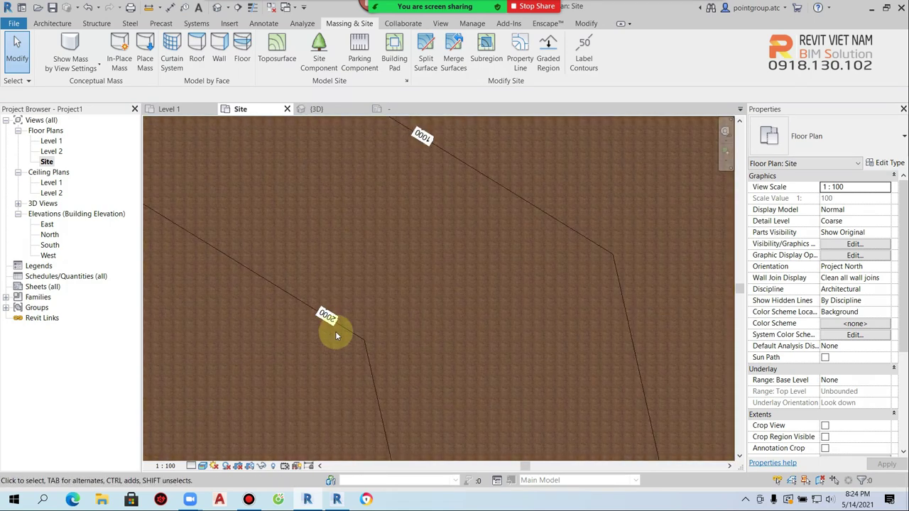
{"action": "scroll", "coordinate": [335, 331], "scroll_direction": "down", "scroll_amount": 3}
{"action": "scroll", "coordinate": [348, 312], "scroll_direction": "up", "scroll_amount": 2}
{"action": "scroll", "coordinate": [284, 293], "scroll_direction": "up", "scroll_amount": 2}
{"action": "scroll", "coordinate": [302, 313], "scroll_direction": "up", "scroll_amount": 2}
{"action": "left_click", "coordinate": [165, 466]}
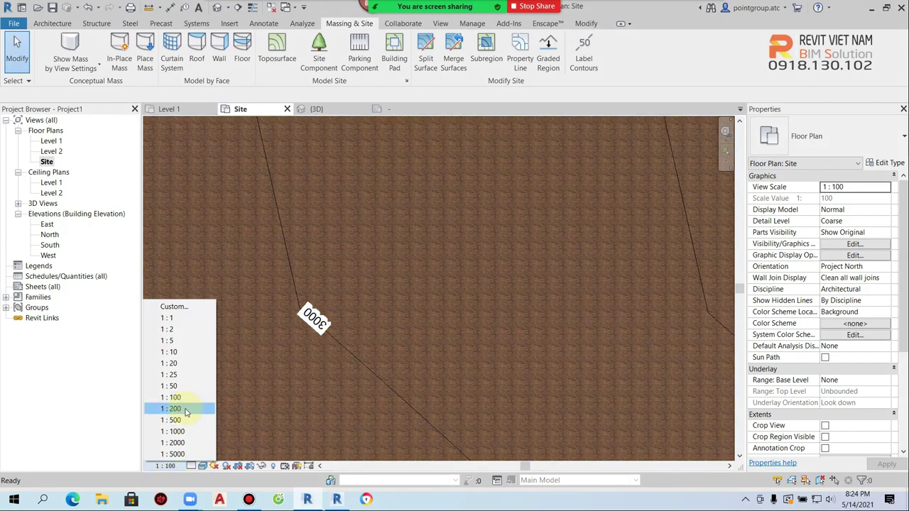
{"action": "left_click", "coordinate": [178, 430]}
Zoom out, then select and deselect the topography surface
{"action": "scroll", "coordinate": [380, 318], "scroll_direction": "down", "scroll_amount": 3}
{"action": "scroll", "coordinate": [416, 294], "scroll_direction": "down", "scroll_amount": 1}
{"action": "scroll", "coordinate": [416, 340], "scroll_direction": "down", "scroll_amount": 2}
{"action": "scroll", "coordinate": [380, 331], "scroll_direction": "up", "scroll_amount": 4}
{"action": "scroll", "coordinate": [364, 372], "scroll_direction": "down", "scroll_amount": 1}
{"action": "scroll", "coordinate": [384, 409], "scroll_direction": "down", "scroll_amount": 1}
{"action": "scroll", "coordinate": [392, 386], "scroll_direction": "down", "scroll_amount": 2}
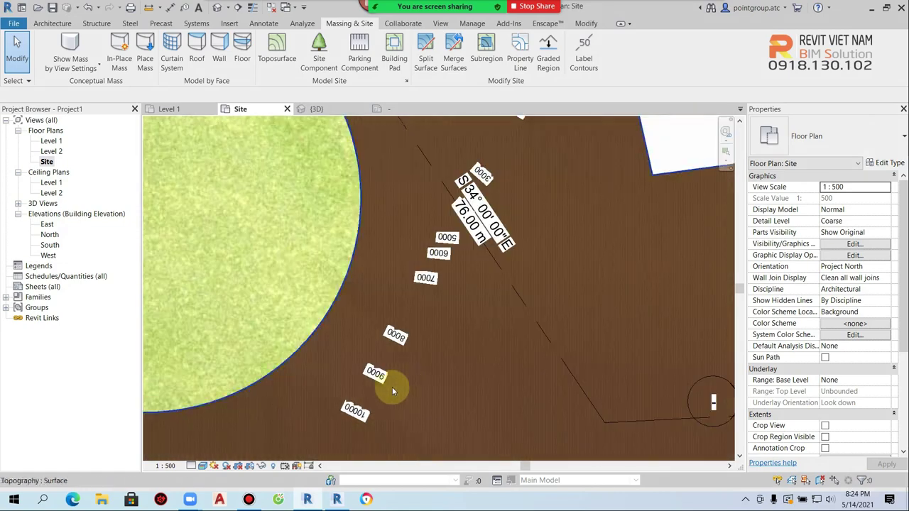
{"action": "scroll", "coordinate": [406, 378], "scroll_direction": "down", "scroll_amount": 2}
{"action": "left_click", "coordinate": [494, 241]}
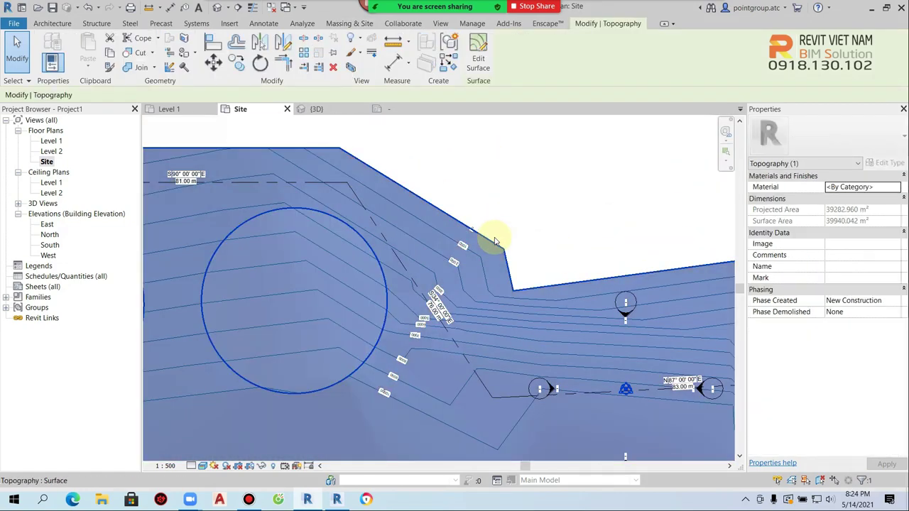
{"action": "key", "text": "Escape"}
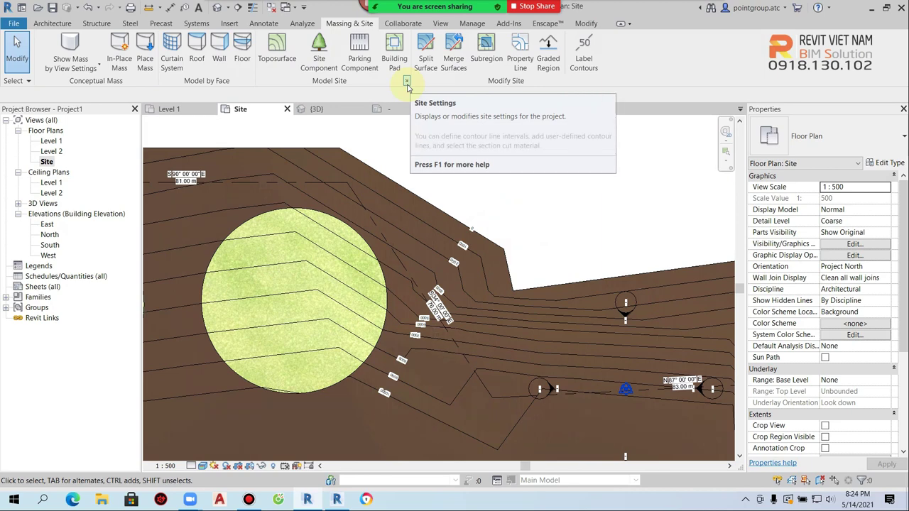
Open Site Settings and close it with the values unchanged
{"action": "left_click", "coordinate": [407, 82]}
{"action": "left_click_drag", "start_coordinate": [434, 120], "coordinate": [628, 84]}
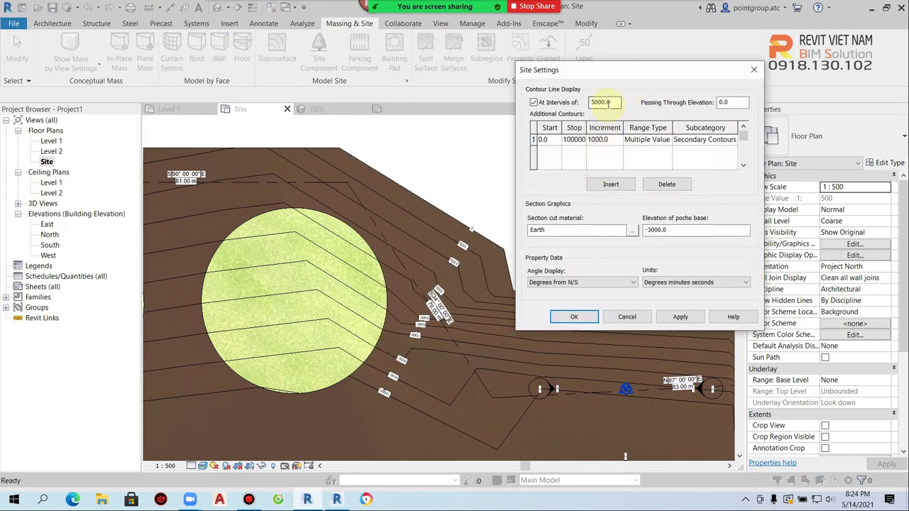
{"action": "left_click", "coordinate": [573, 316]}
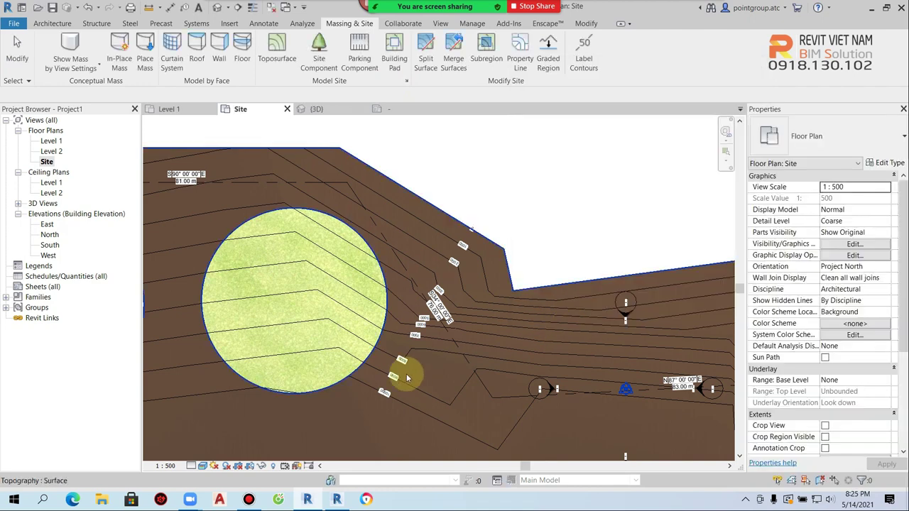
Set the Site plan to Fine detail level and Shaded visual style
{"action": "left_click", "coordinate": [191, 466]}
{"action": "left_click", "coordinate": [202, 452]}
{"action": "left_click", "coordinate": [203, 466]}
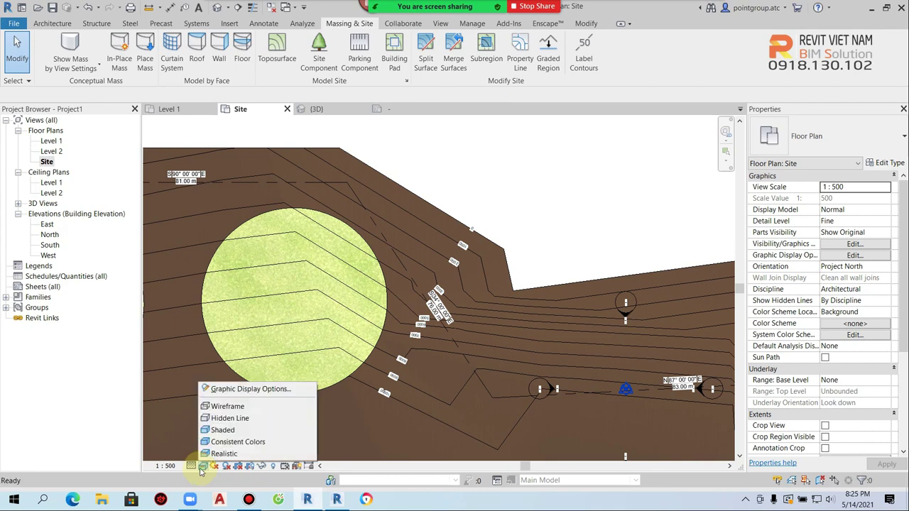
{"action": "left_click", "coordinate": [226, 430]}
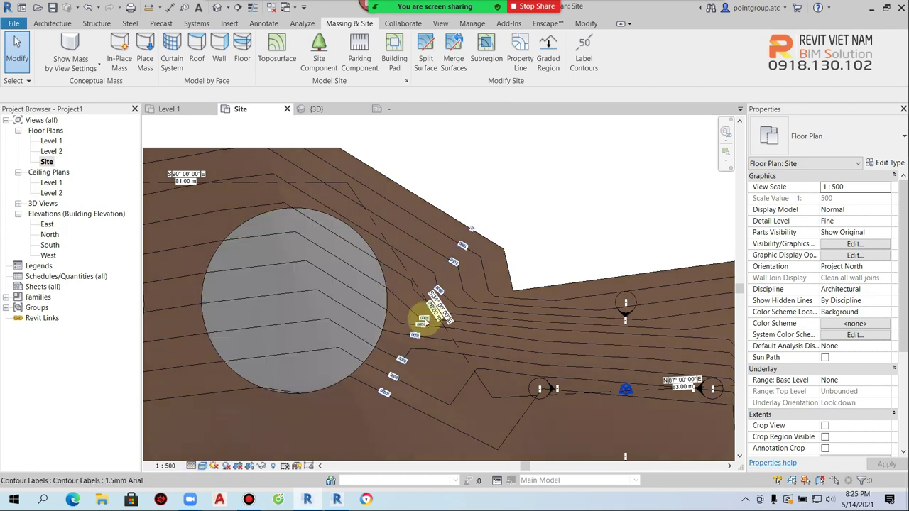
Zoom over the grey circular regions and reopen Site Settings
{"action": "scroll", "coordinate": [426, 313], "scroll_direction": "up", "scroll_amount": 3}
{"action": "scroll", "coordinate": [361, 262], "scroll_direction": "down", "scroll_amount": 2}
{"action": "scroll", "coordinate": [349, 277], "scroll_direction": "up", "scroll_amount": 4}
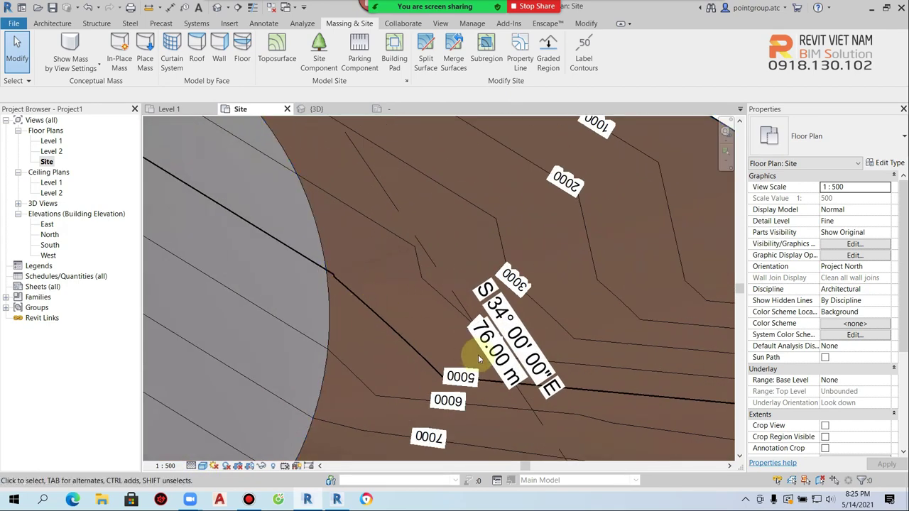
{"action": "scroll", "coordinate": [359, 345], "scroll_direction": "down", "scroll_amount": 2}
{"action": "scroll", "coordinate": [524, 367], "scroll_direction": "up", "scroll_amount": 2}
{"action": "scroll", "coordinate": [395, 314], "scroll_direction": "down", "scroll_amount": 2}
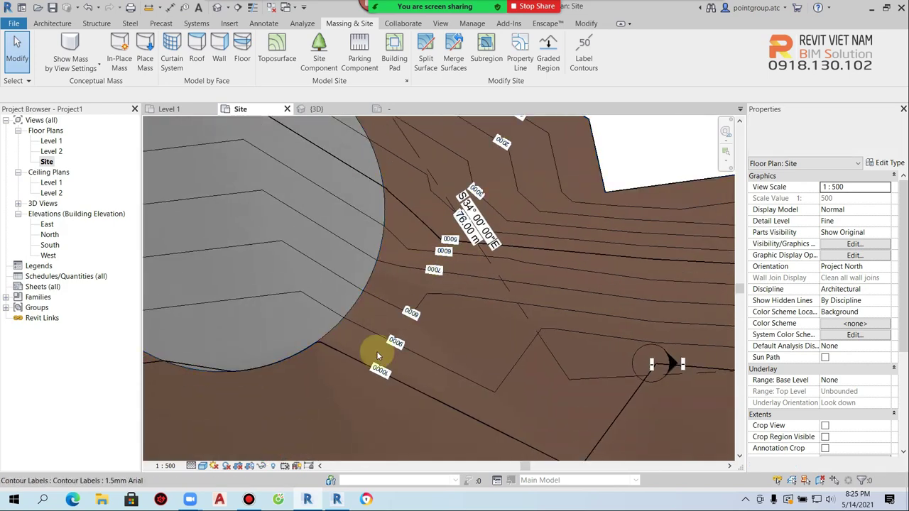
{"action": "scroll", "coordinate": [450, 298], "scroll_direction": "down", "scroll_amount": 2}
{"action": "scroll", "coordinate": [450, 263], "scroll_direction": "up", "scroll_amount": 2}
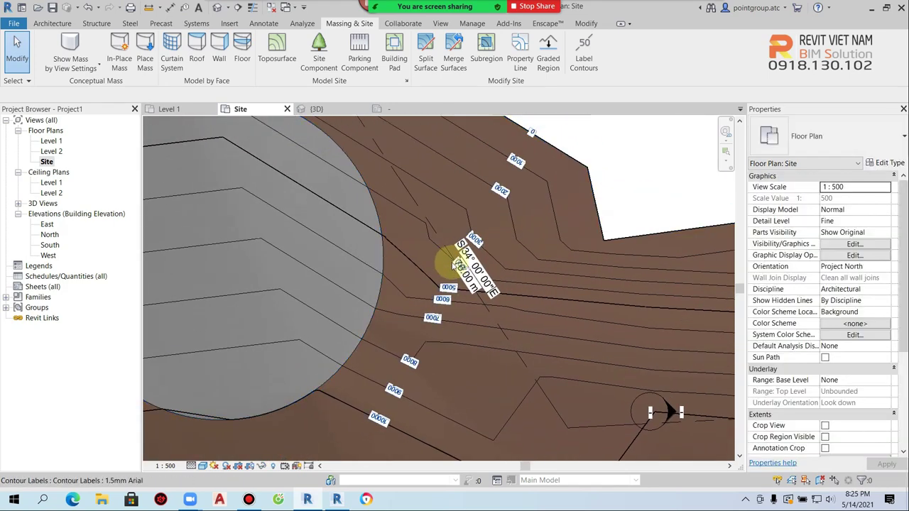
{"action": "left_click", "coordinate": [406, 80]}
{"action": "type", "text": "500"}
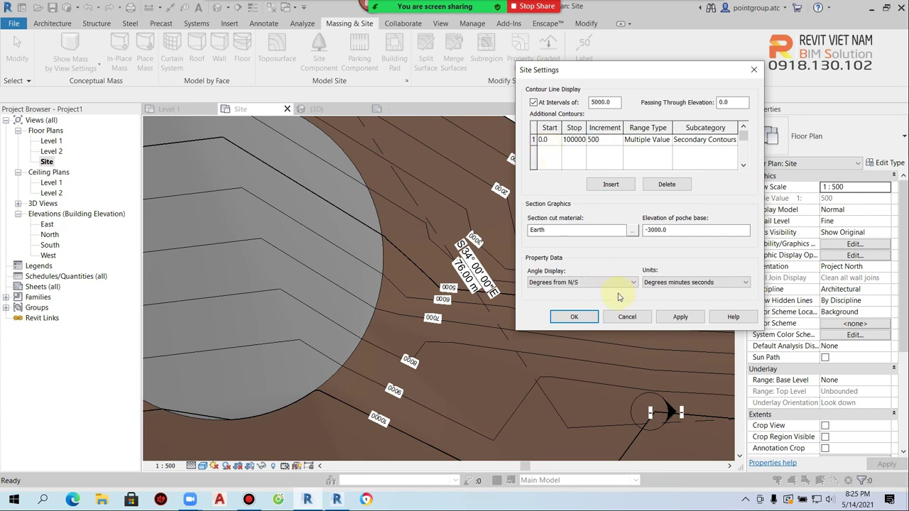
Apply an additional contour increment of 500, then 2000, and confirm Site Settings
{"action": "left_click", "coordinate": [679, 317]}
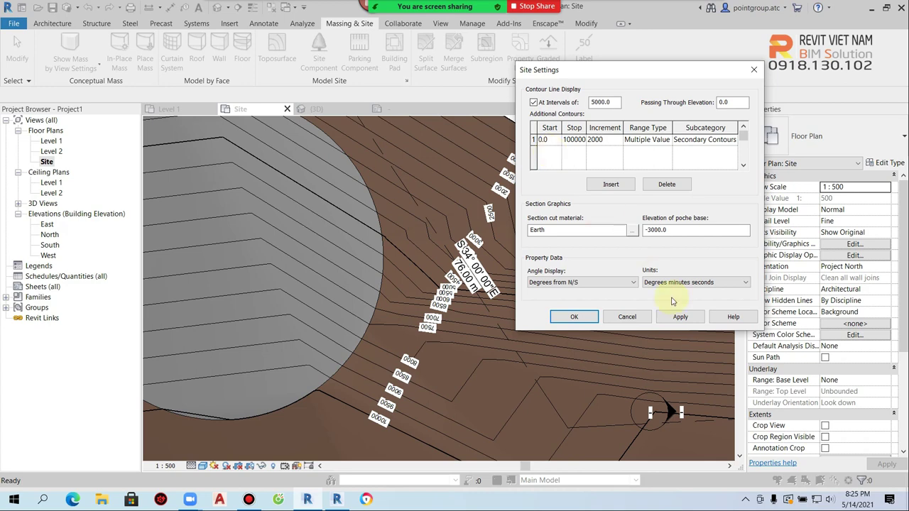
{"action": "left_click", "coordinate": [679, 317]}
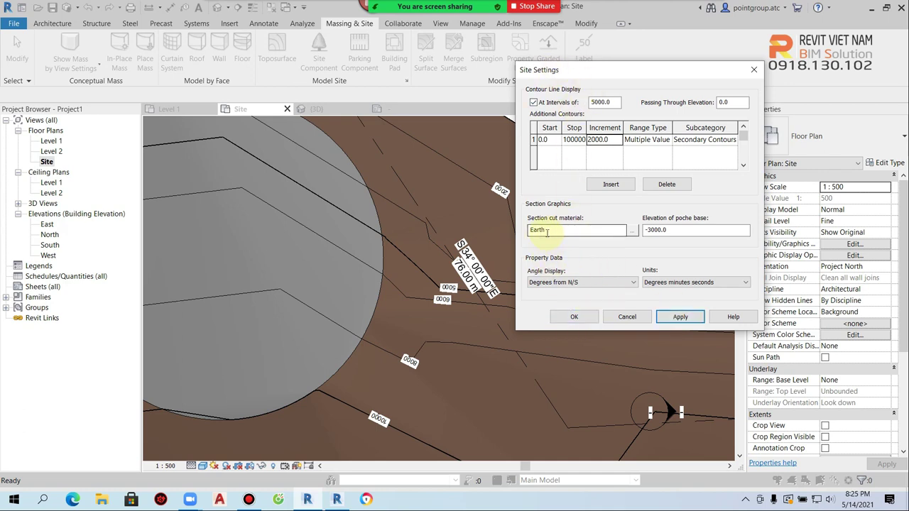
{"action": "left_click", "coordinate": [574, 317]}
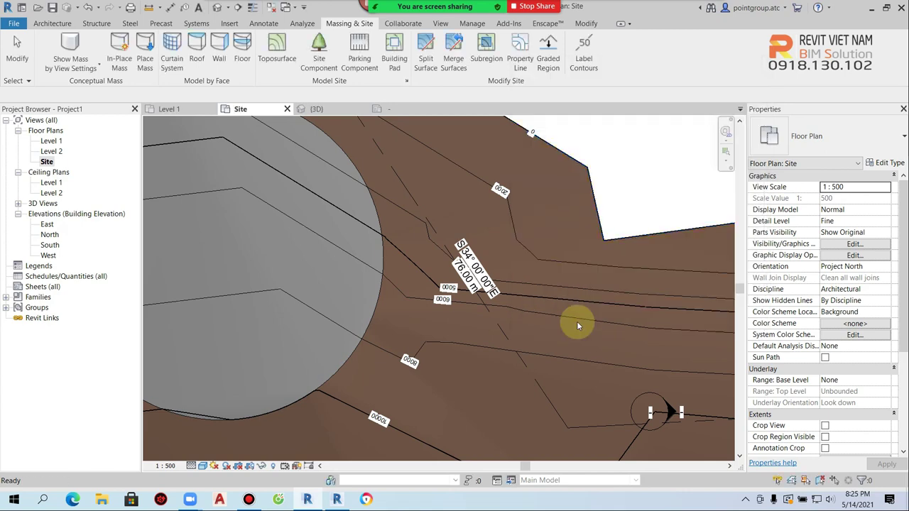
{"action": "scroll", "coordinate": [576, 322], "scroll_direction": "down", "scroll_amount": 3}
{"action": "scroll", "coordinate": [577, 322], "scroll_direction": "down", "scroll_amount": 2}
{"action": "mouse_move", "coordinate": [576, 322]}
{"action": "middle_mouse_down"}
{"action": "mouse_move", "coordinate": [500, 307]}
{"action": "mouse_move", "coordinate": [441, 220]}
{"action": "middle_mouse_up"}
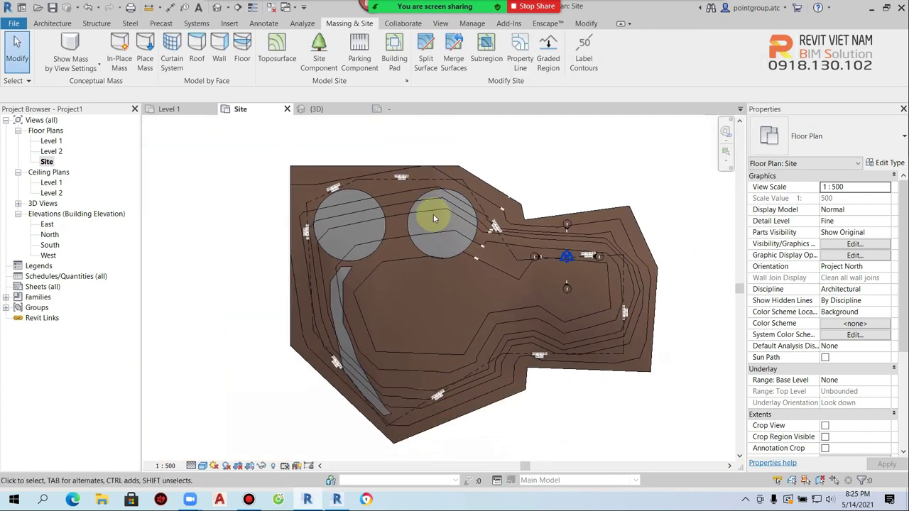
Cut Section 1 vertically through the site and open its view
{"action": "left_click", "coordinate": [238, 7]}
{"action": "left_click", "coordinate": [397, 137]}
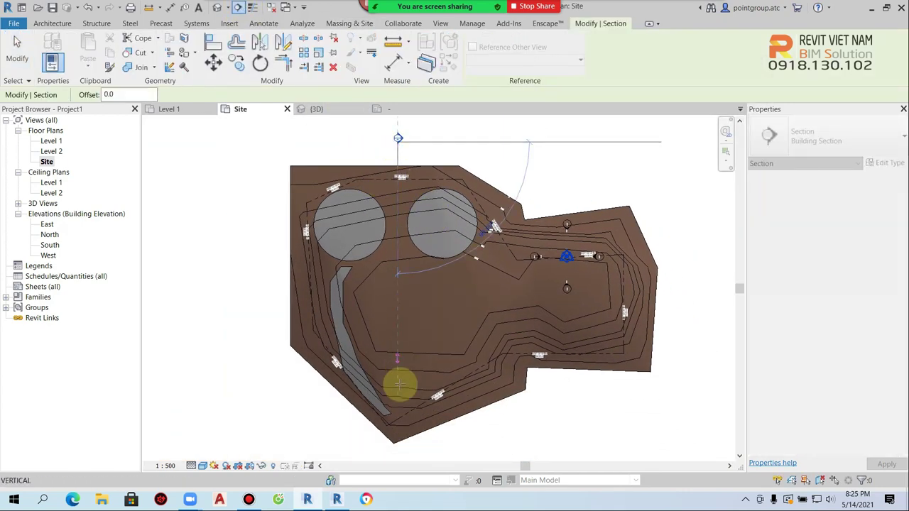
{"action": "middle_click_drag", "start_coordinate": [397, 453], "coordinate": [399, 377]}
{"action": "left_click", "coordinate": [400, 386]}
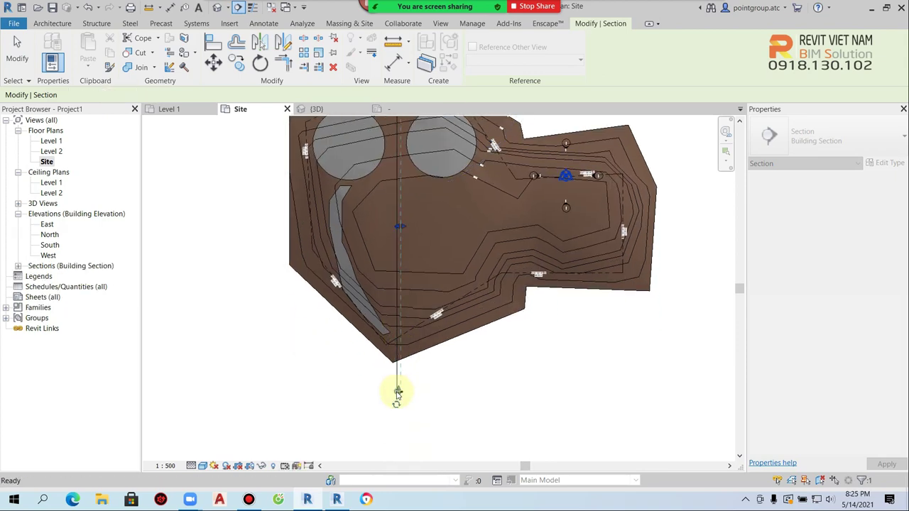
{"action": "key", "text": "Escape"}
{"action": "key", "text": "Escape"}
{"action": "scroll", "coordinate": [432, 381], "scroll_direction": "down", "scroll_amount": 3}
{"action": "left_click", "coordinate": [403, 329]}
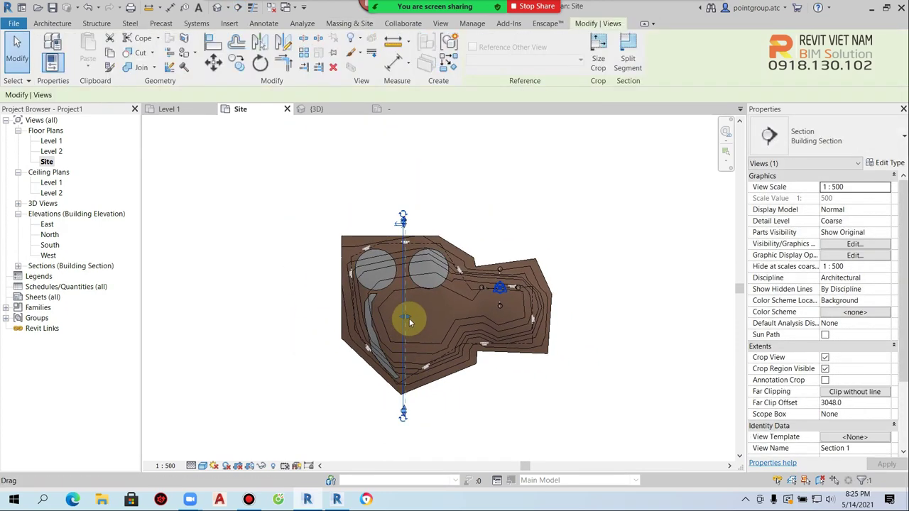
{"action": "double_click", "coordinate": [402, 215]}
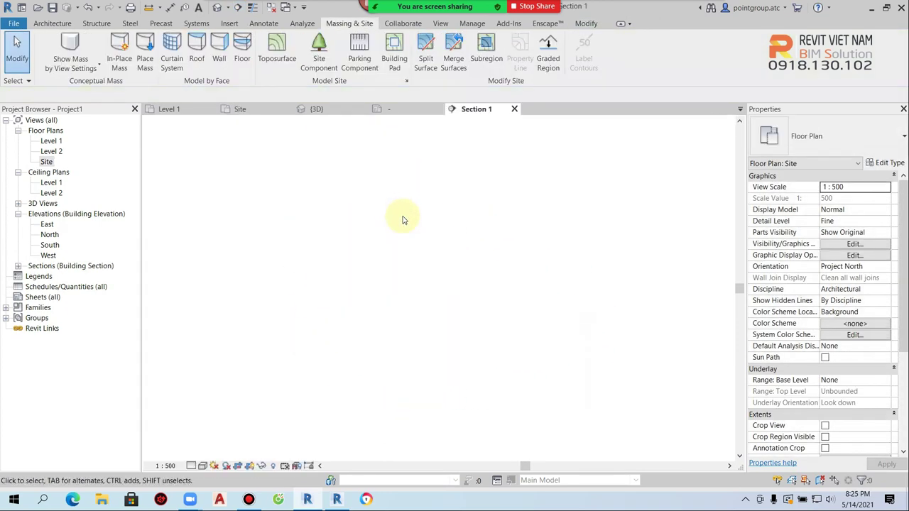
Enlarge Section 1's crop region upward and downward to show the levels
{"action": "left_click", "coordinate": [325, 287]}
{"action": "middle_click_drag", "start_coordinate": [649, 264], "coordinate": [509, 302]}
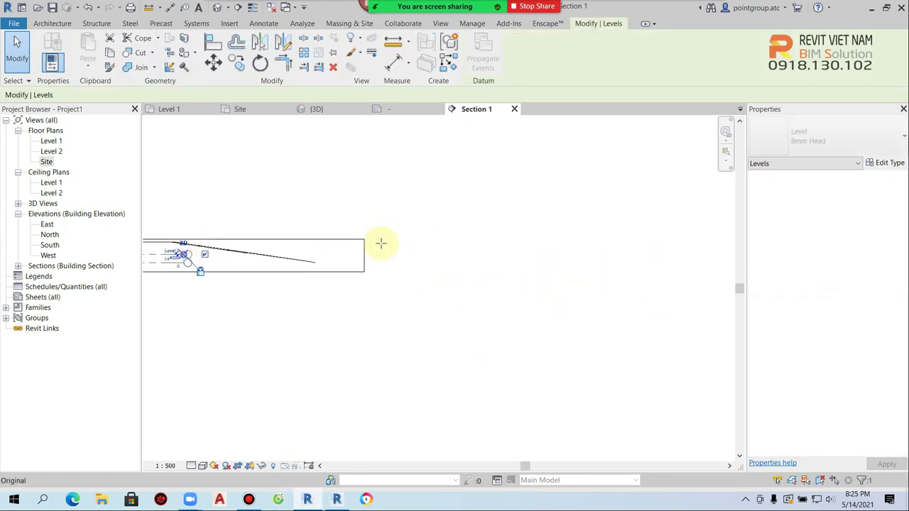
{"action": "left_click", "coordinate": [443, 242]}
{"action": "left_click_drag", "start_coordinate": [317, 241], "coordinate": [317, 206]}
{"action": "left_click_drag", "start_coordinate": [317, 273], "coordinate": [319, 305]}
{"action": "scroll", "coordinate": [345, 266], "scroll_direction": "up", "scroll_amount": 3}
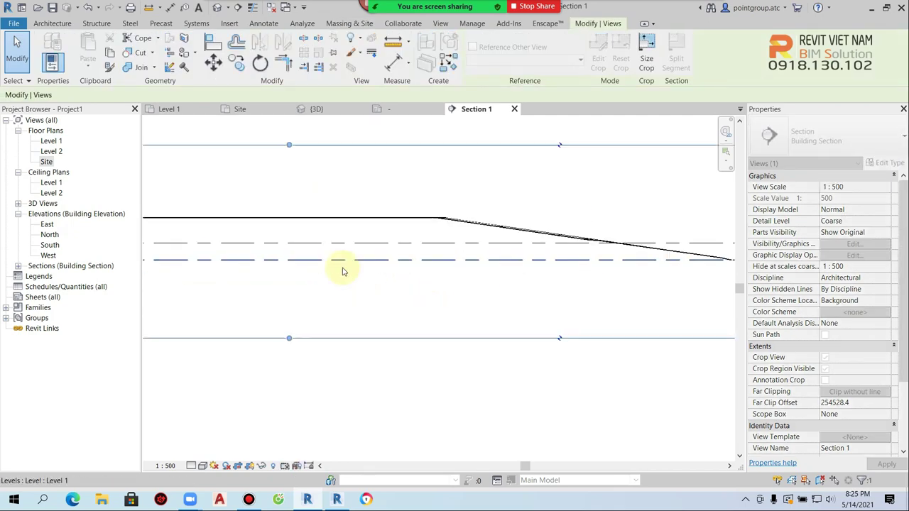
{"action": "scroll", "coordinate": [334, 273], "scroll_direction": "up", "scroll_amount": 2}
{"action": "left_click", "coordinate": [323, 277]}
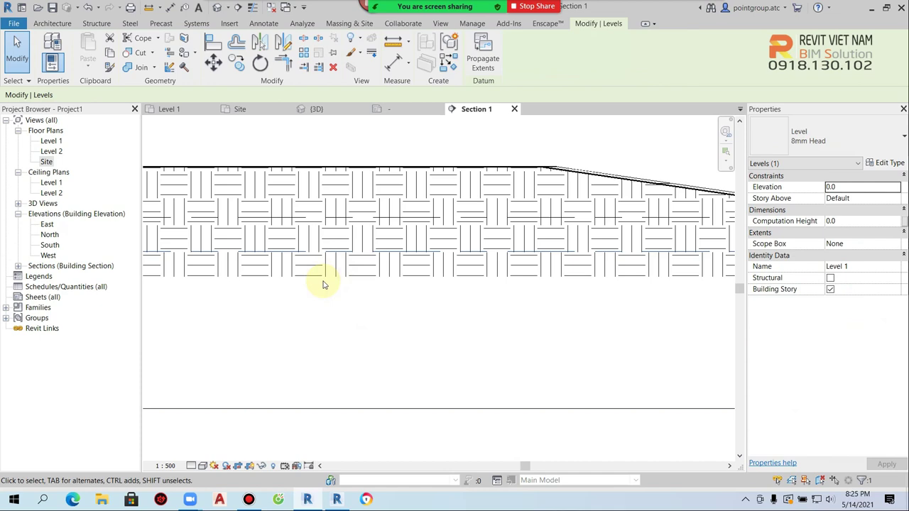
Select and deselect the terrain in section, then open Site Settings
{"action": "left_click", "coordinate": [355, 168]}
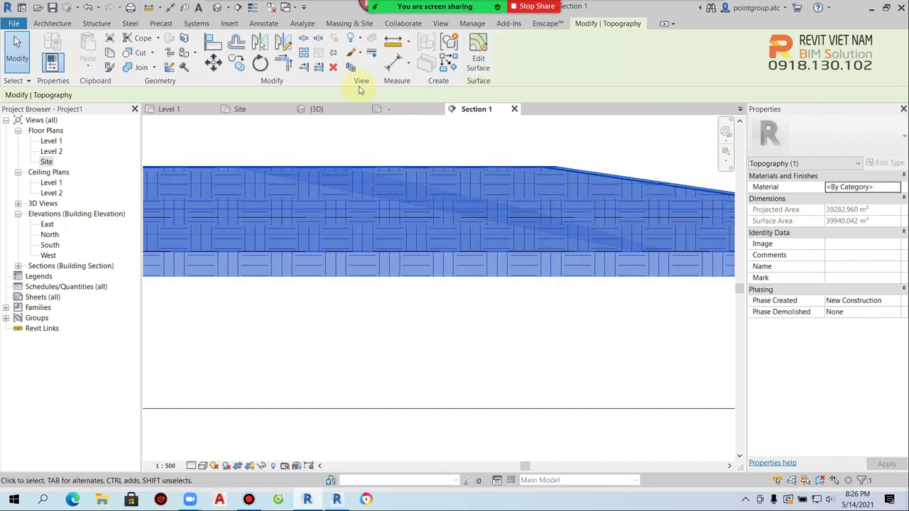
{"action": "key", "text": "Escape"}
{"action": "left_click", "coordinate": [407, 80]}
{"action": "type", "text": "-10000"}
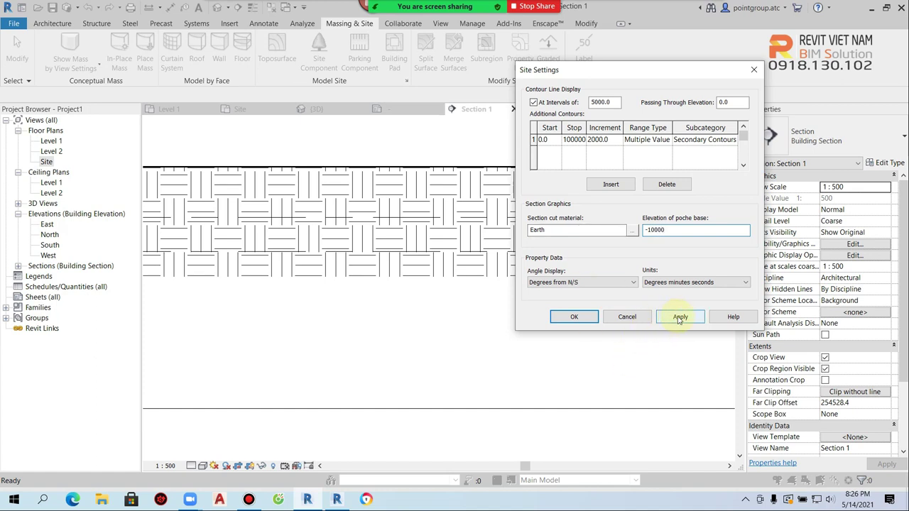
Apply a -10000 poche base and set the Earth cut pattern import scale to 0.5
{"action": "left_click", "coordinate": [679, 318]}
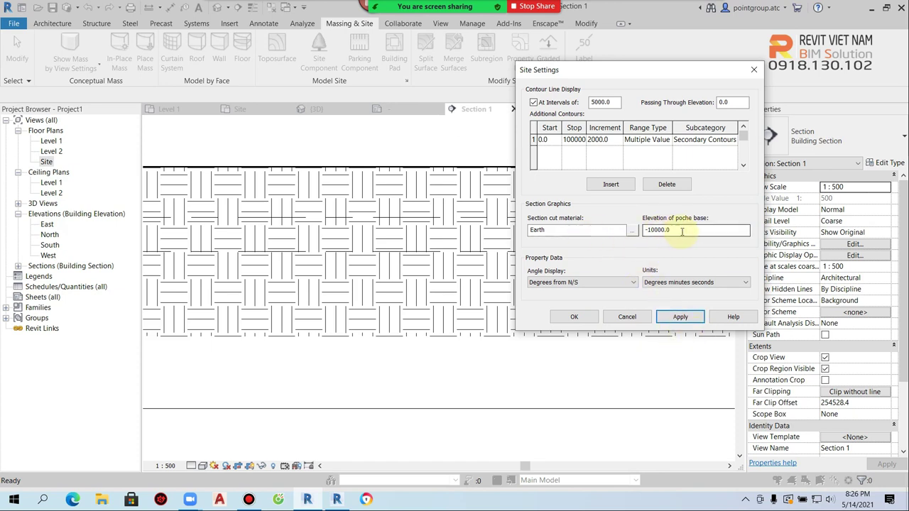
{"action": "left_click", "coordinate": [631, 231]}
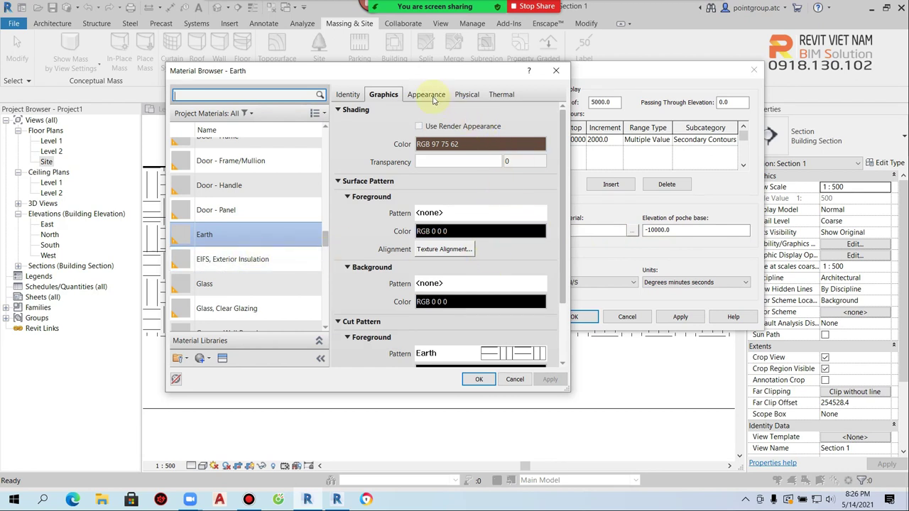
{"action": "scroll", "coordinate": [492, 283], "scroll_direction": "down", "scroll_amount": 2}
{"action": "left_click", "coordinate": [511, 300]}
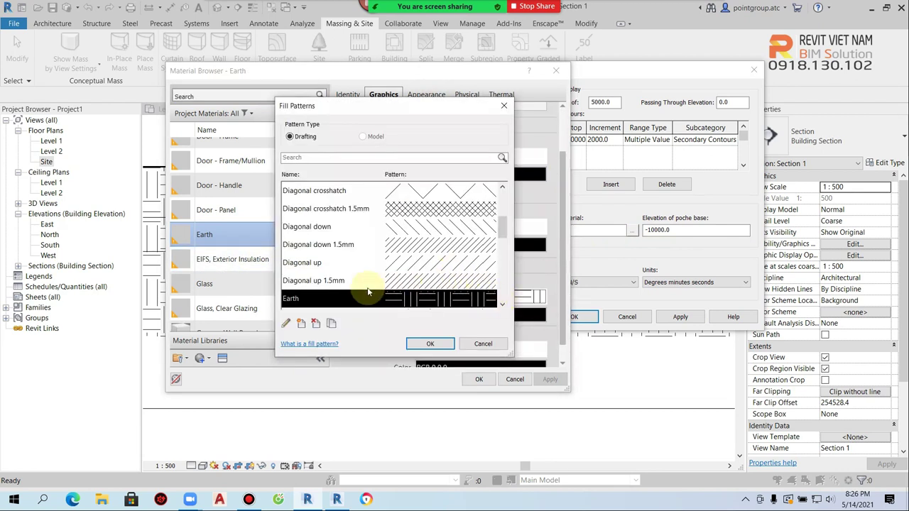
{"action": "left_click", "coordinate": [285, 325]}
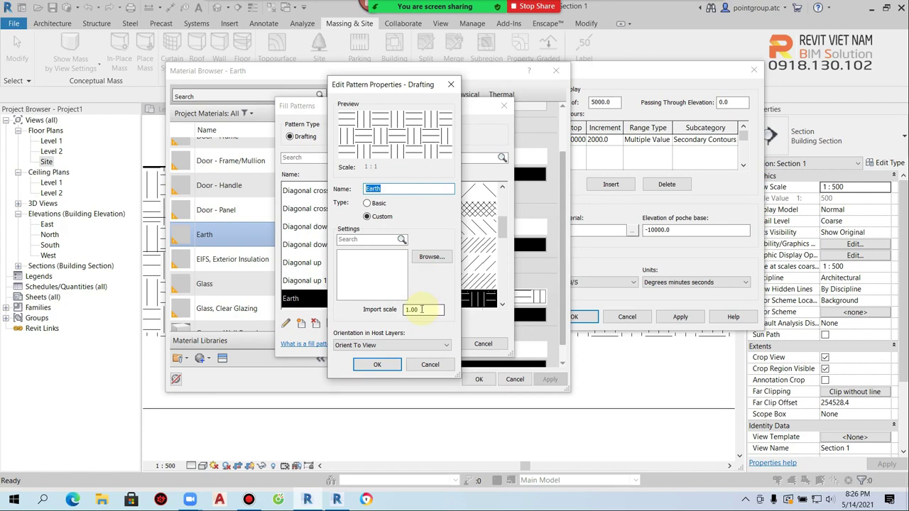
{"action": "left_click_drag", "start_coordinate": [424, 309], "coordinate": [384, 317]}
{"action": "type", "text": "0.5"}
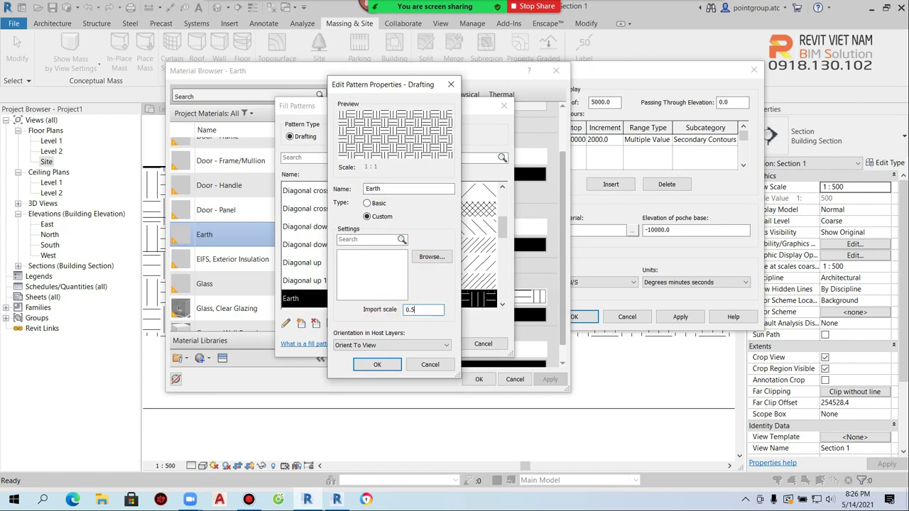
{"action": "left_click", "coordinate": [399, 363]}
{"action": "left_click", "coordinate": [426, 345]}
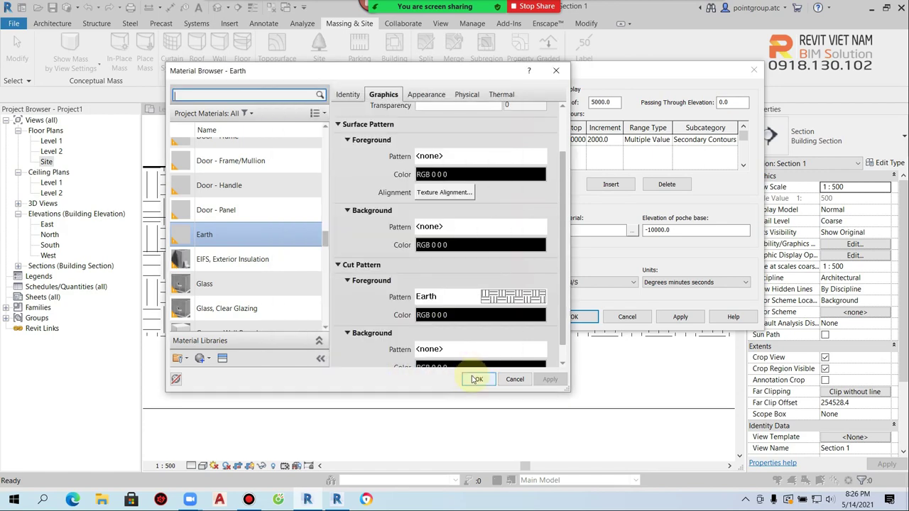
{"action": "left_click", "coordinate": [478, 379]}
{"action": "left_click", "coordinate": [574, 316]}
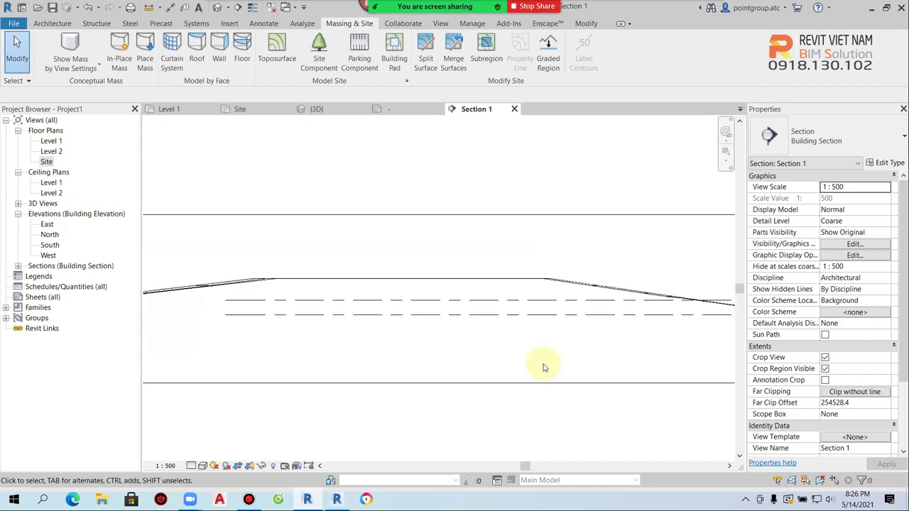
Open the Site floor plan and start a Building Pad
{"action": "left_click", "coordinate": [372, 327]}
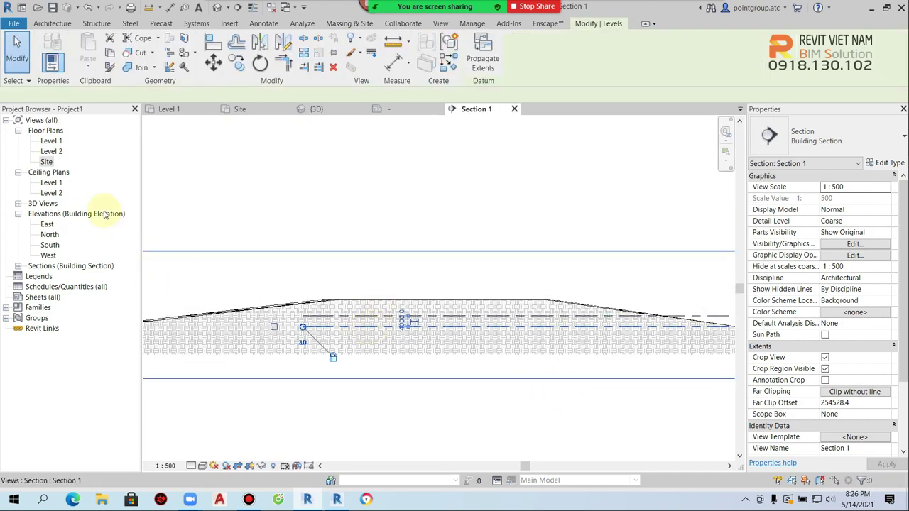
{"action": "double_click", "coordinate": [46, 162]}
{"action": "scroll", "coordinate": [426, 270], "scroll_direction": "up", "scroll_amount": 2}
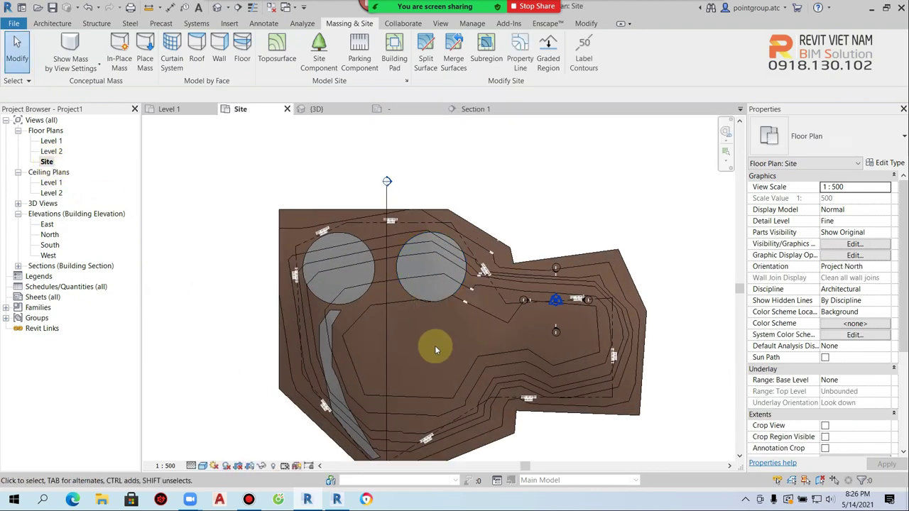
{"action": "scroll", "coordinate": [379, 244], "scroll_direction": "up", "scroll_amount": 1}
{"action": "scroll", "coordinate": [459, 309], "scroll_direction": "up", "scroll_amount": 1}
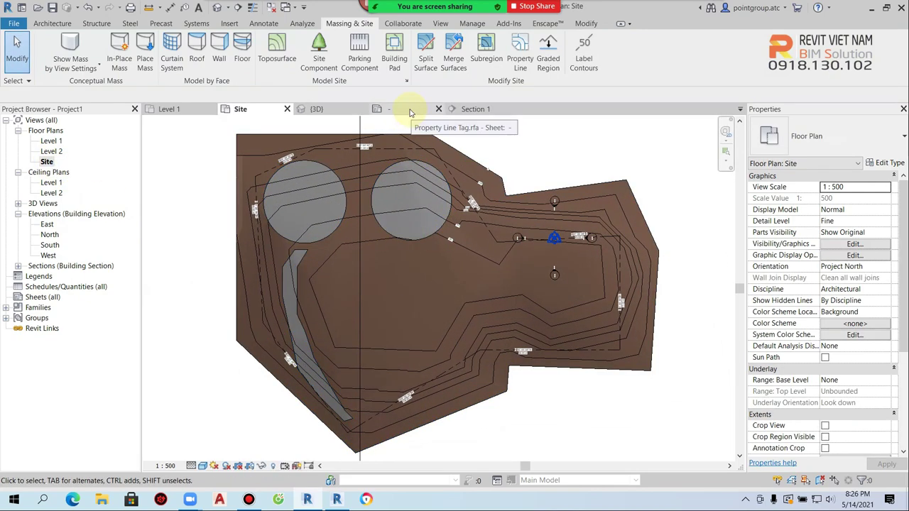
{"action": "left_click", "coordinate": [395, 51]}
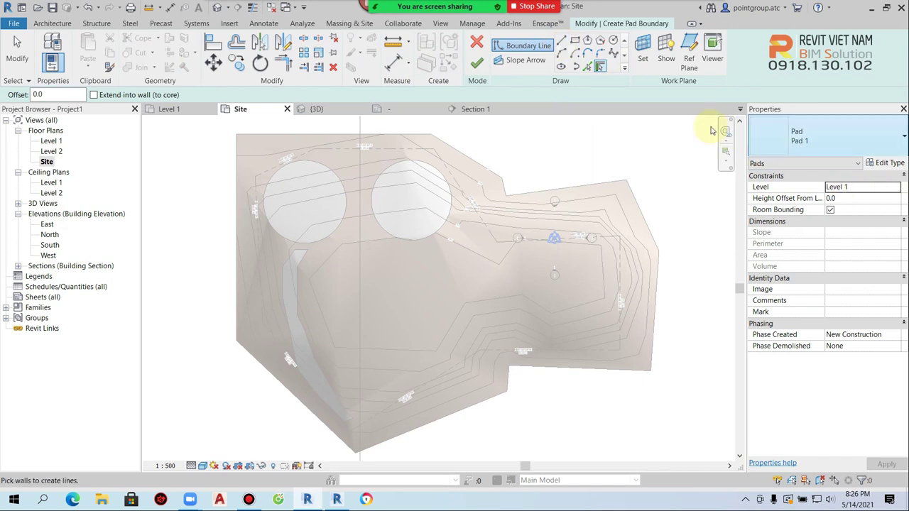
Sketch a rectangular boundary on the Site plan and finish Pad 1
{"action": "left_click", "coordinate": [575, 39]}
{"action": "scroll", "coordinate": [337, 293], "scroll_direction": "up", "scroll_amount": 2}
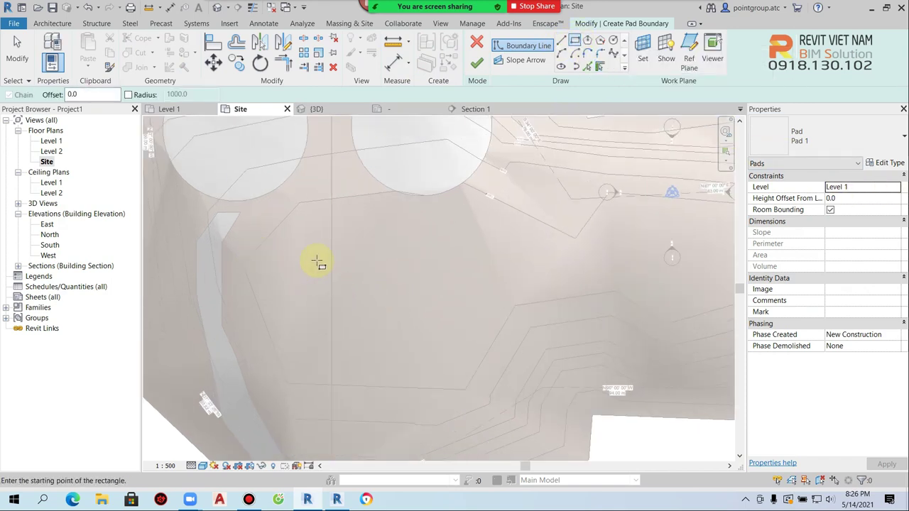
{"action": "scroll", "coordinate": [284, 259], "scroll_direction": "down", "scroll_amount": 1}
{"action": "left_click", "coordinate": [269, 243]}
{"action": "left_click", "coordinate": [443, 374]}
{"action": "key", "text": "Escape"}
{"action": "left_click", "coordinate": [476, 62]}
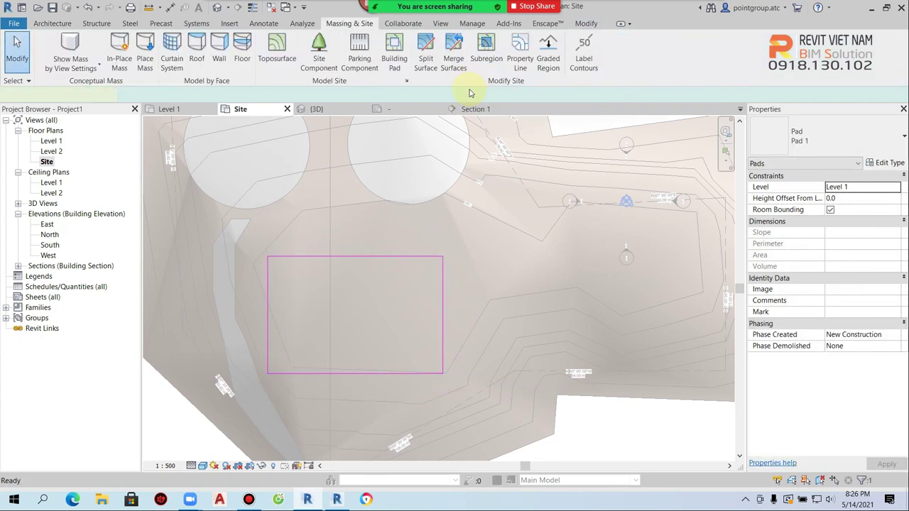
Inspect the excavated building pad in the 3D view
{"action": "left_click", "coordinate": [218, 8]}
{"action": "scroll", "coordinate": [355, 199], "scroll_direction": "up", "scroll_amount": 3}
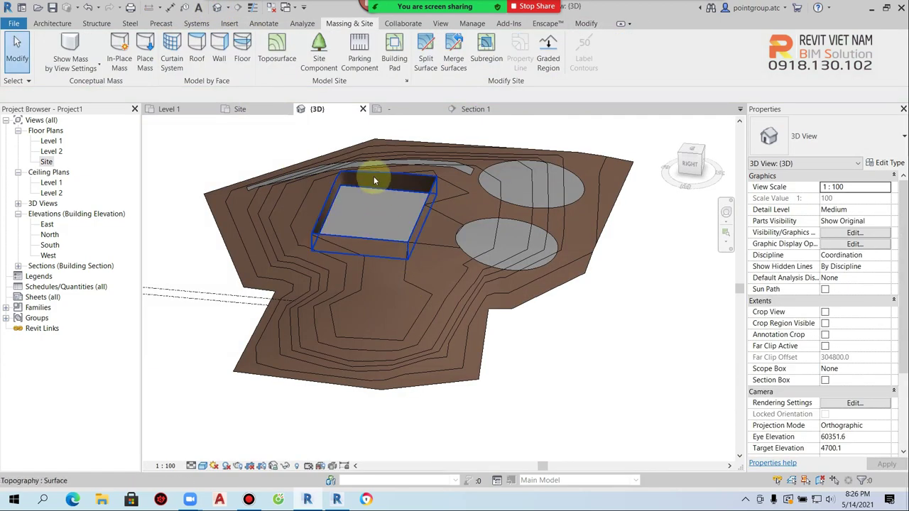
{"action": "scroll", "coordinate": [362, 186], "scroll_direction": "up", "scroll_amount": 2}
{"action": "left_click", "coordinate": [349, 201]}
{"action": "middle_click_drag", "start_coordinate": [349, 196], "coordinate": [462, 239], "text": "shift"}
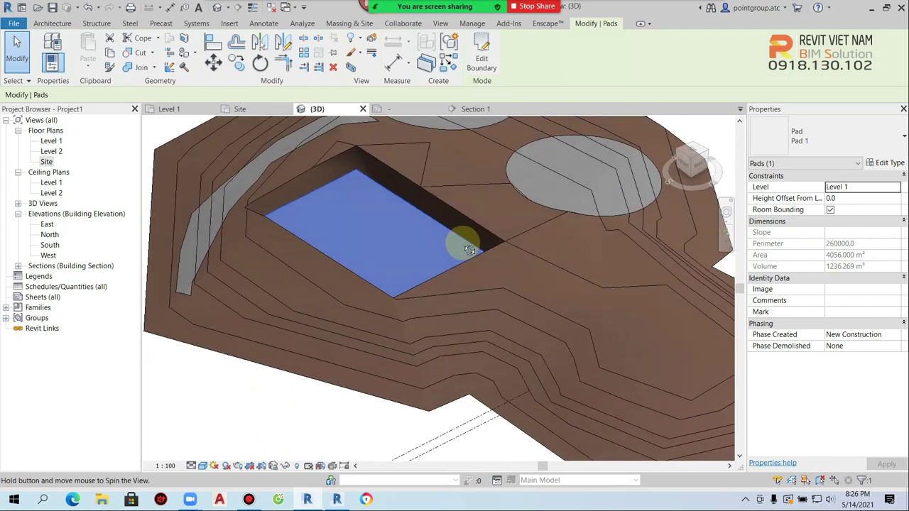
Open Section 1 and select the pad to check its 4000-deep cut
{"action": "double_click", "coordinate": [47, 161]}
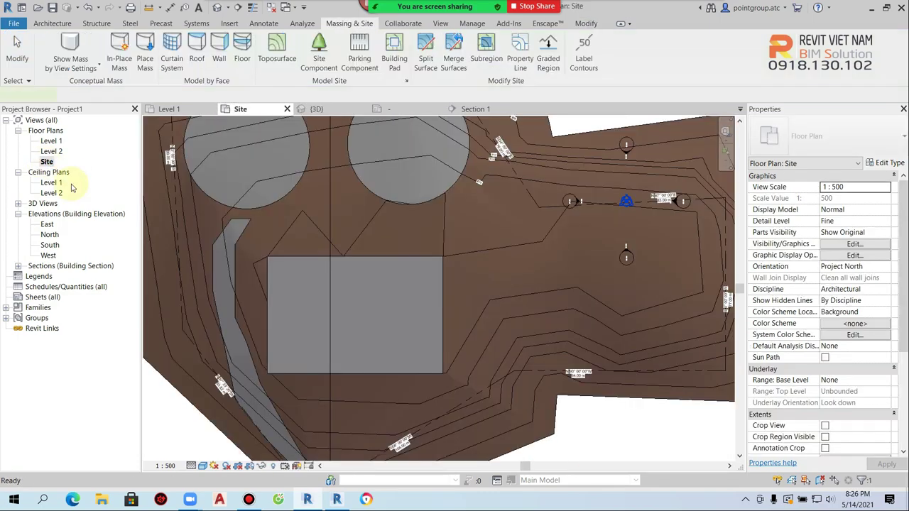
{"action": "scroll", "coordinate": [301, 265], "scroll_direction": "down", "scroll_amount": 3}
{"action": "left_click", "coordinate": [300, 266]}
{"action": "scroll", "coordinate": [301, 265], "scroll_direction": "down", "scroll_amount": 3}
{"action": "double_click", "coordinate": [308, 168]}
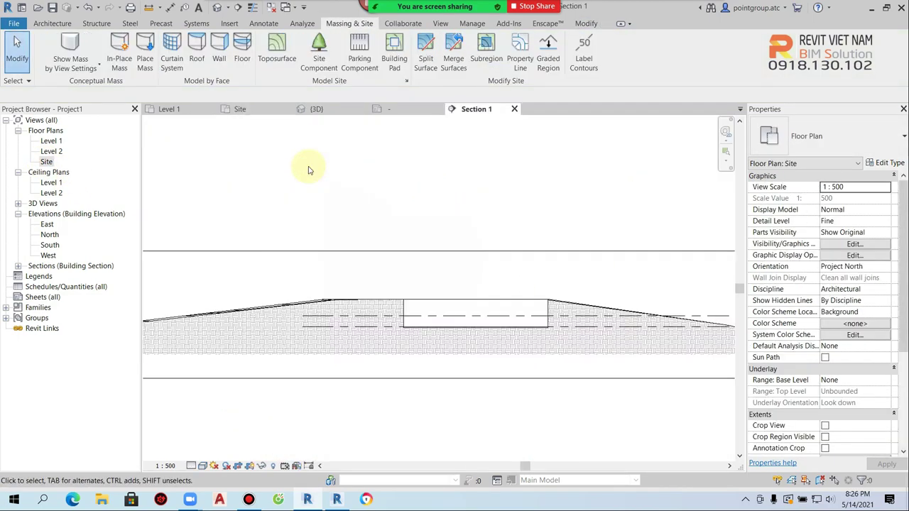
{"action": "scroll", "coordinate": [506, 330], "scroll_direction": "up", "scroll_amount": 2}
{"action": "scroll", "coordinate": [512, 328], "scroll_direction": "up", "scroll_amount": 2}
{"action": "left_click", "coordinate": [509, 325]}
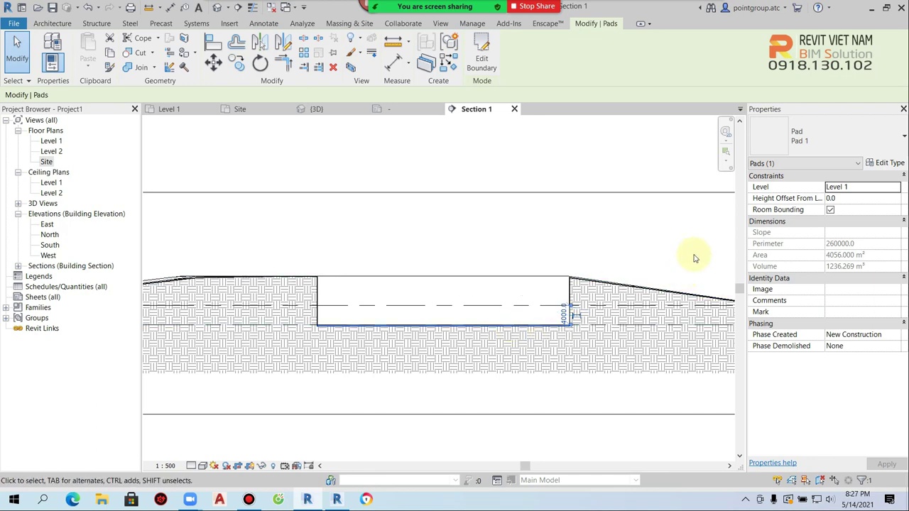
Put Pad 1 on Level 2 and select the Level 2 line
{"action": "left_click", "coordinate": [892, 191]}
{"action": "left_click", "coordinate": [841, 206]}
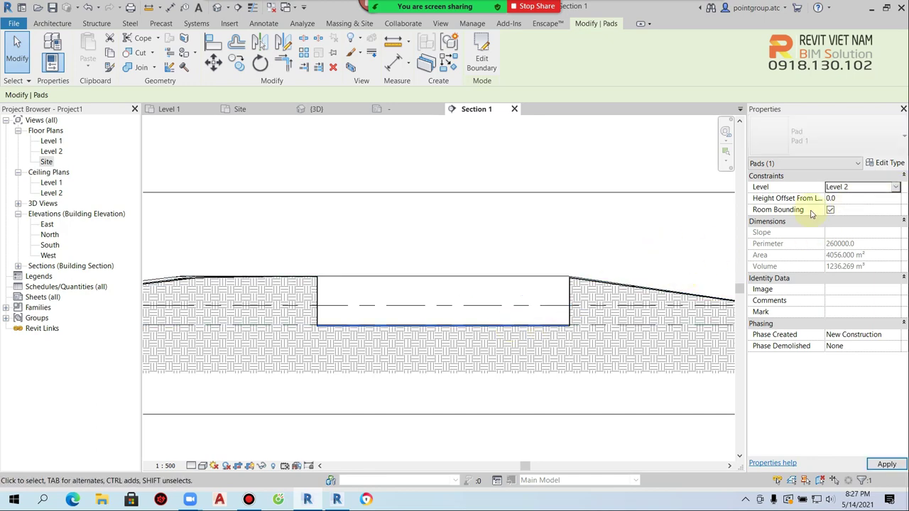
{"action": "left_click", "coordinate": [590, 264]}
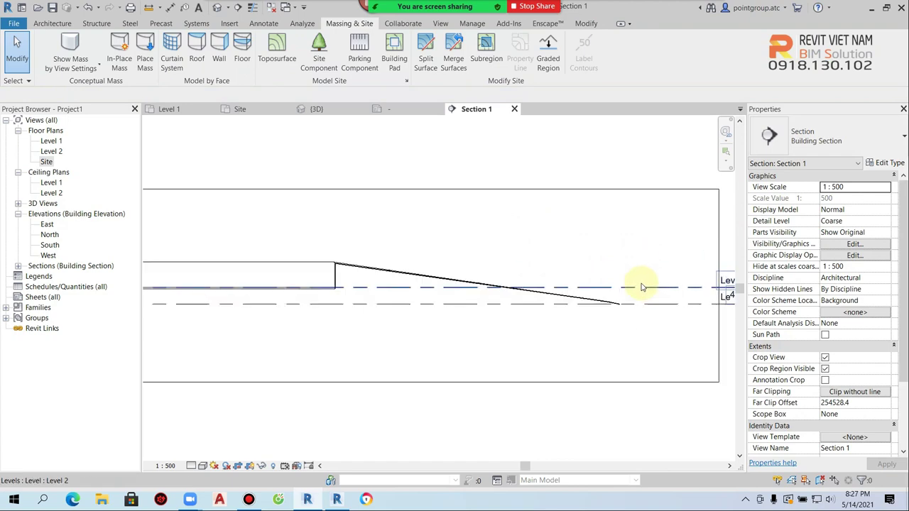
{"action": "left_click", "coordinate": [641, 285]}
Draw a new Level 3 at 16000 across Section 1
{"action": "left_click", "coordinate": [447, 64]}
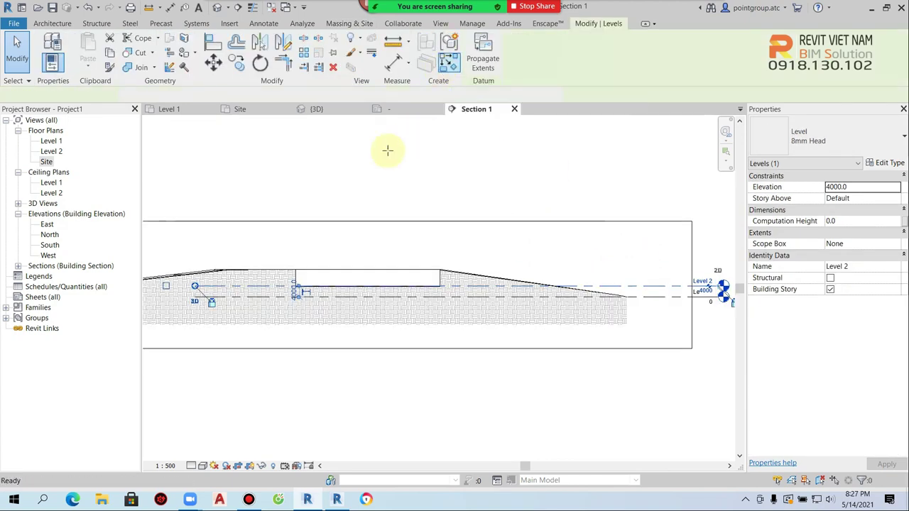
{"action": "left_click", "coordinate": [249, 268]}
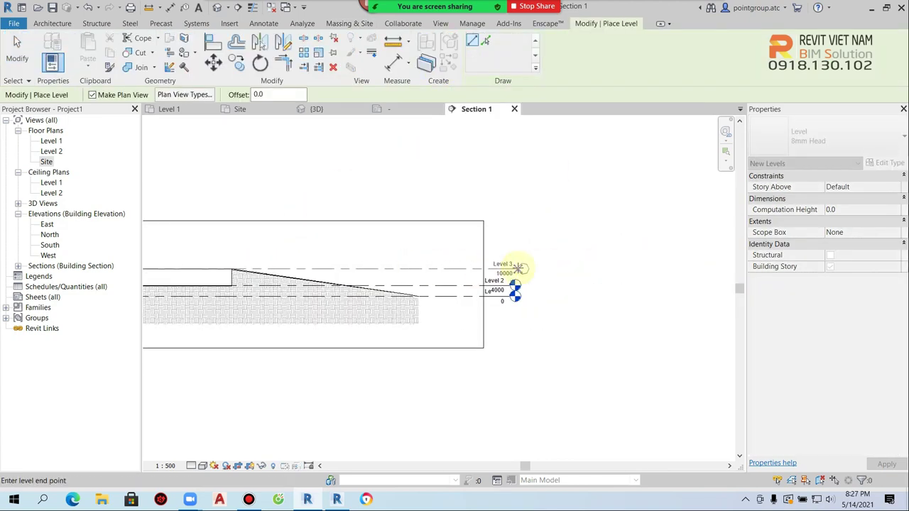
{"action": "left_click", "coordinate": [518, 267]}
{"action": "key", "text": "Escape"}
{"action": "key", "text": "Escape"}
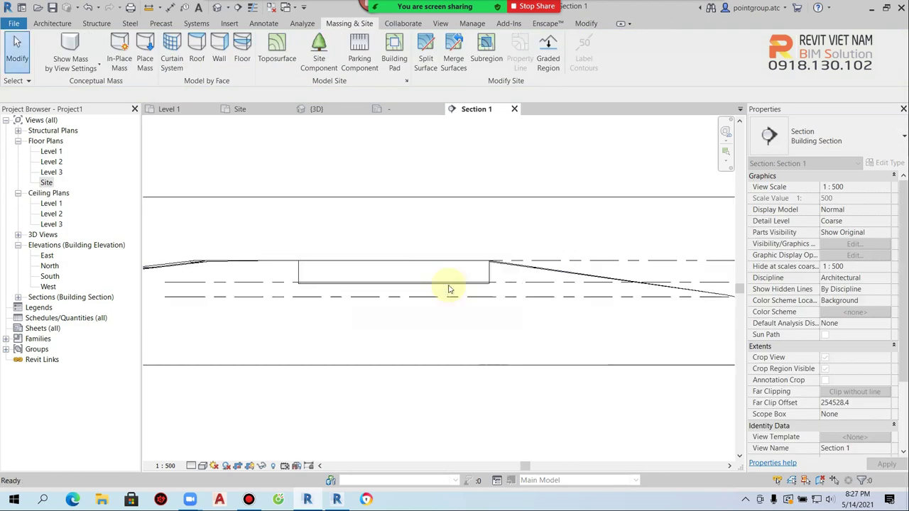
Move Pad 1 onto Level 3 and apply the change
{"action": "left_click", "coordinate": [428, 289]}
{"action": "left_click", "coordinate": [891, 189]}
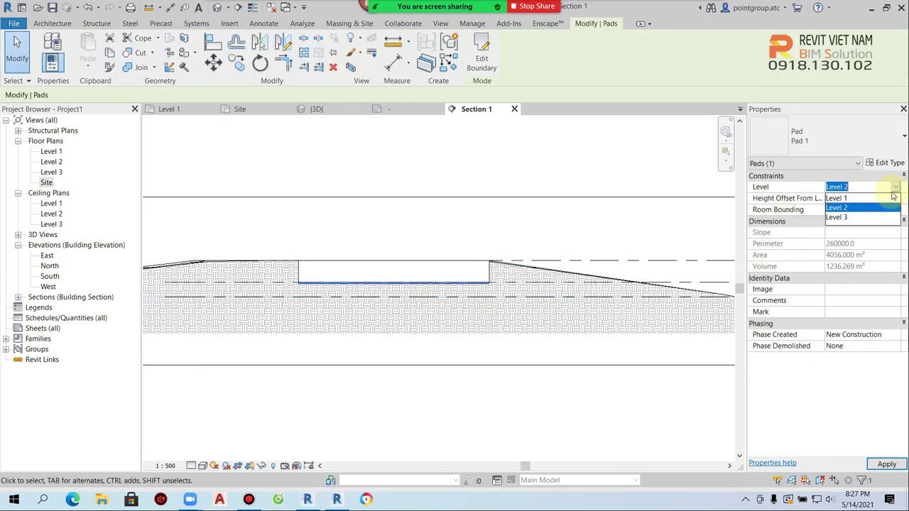
{"action": "left_click", "coordinate": [841, 215]}
{"action": "left_click", "coordinate": [491, 217]}
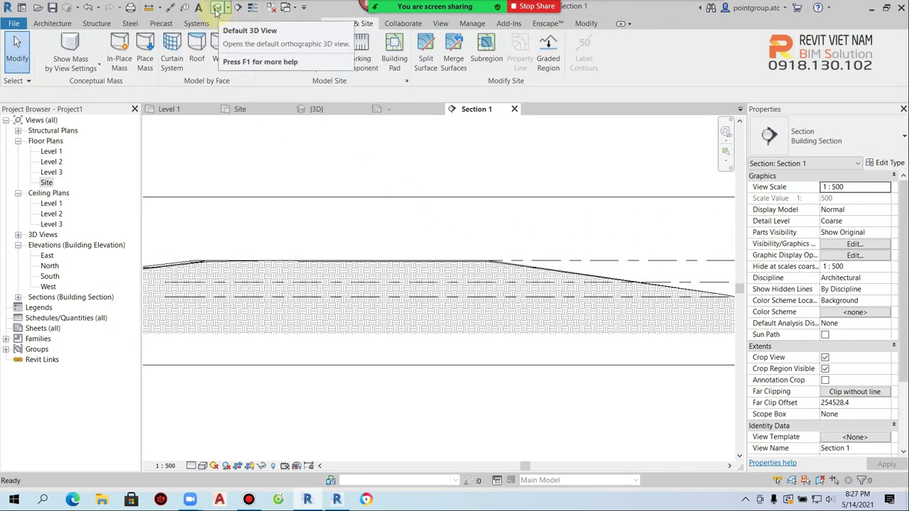
Orbit the default 3D view to see the raised pad from above
{"action": "left_click", "coordinate": [217, 7]}
{"action": "scroll", "coordinate": [338, 277], "scroll_direction": "up", "scroll_amount": 2}
{"action": "scroll", "coordinate": [203, 243], "scroll_direction": "up", "scroll_amount": 3}
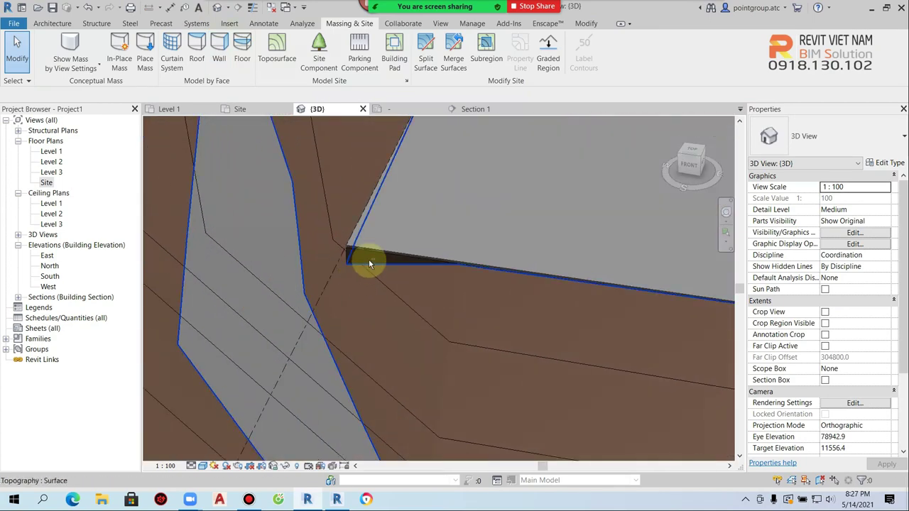
{"action": "middle_click_drag", "start_coordinate": [203, 243], "coordinate": [384, 236], "text": "shift"}
{"action": "scroll", "coordinate": [415, 255], "scroll_direction": "down", "scroll_amount": 3}
{"action": "scroll", "coordinate": [347, 296], "scroll_direction": "down", "scroll_amount": 2}
{"action": "mouse_move", "coordinate": [347, 301]}
{"action": "middle_mouse_down", "text": "shift"}
{"action": "mouse_move", "coordinate": [416, 298]}
{"action": "mouse_move", "coordinate": [380, 289]}
{"action": "middle_mouse_up", "text": "shift"}
Finish an edit of Pad 1's boundary, then open the Site floor plan
{"action": "double_click", "coordinate": [371, 262]}
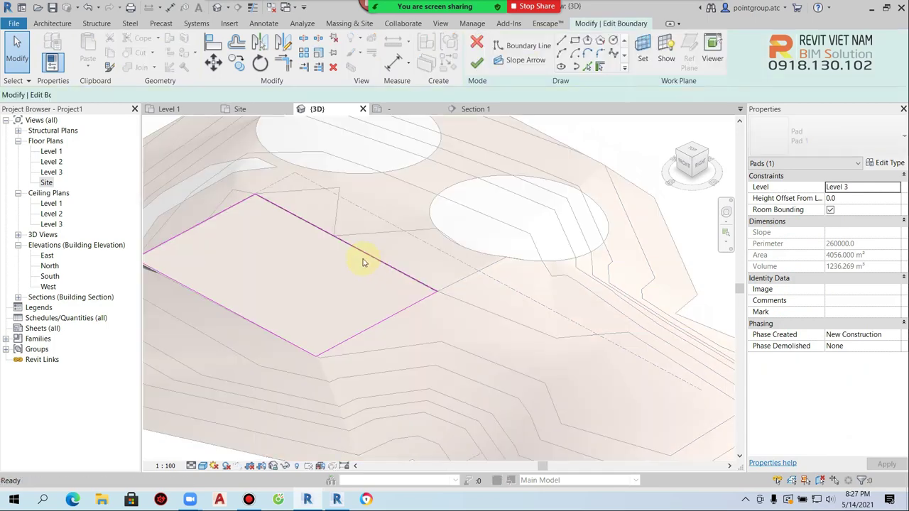
{"action": "left_click", "coordinate": [343, 245]}
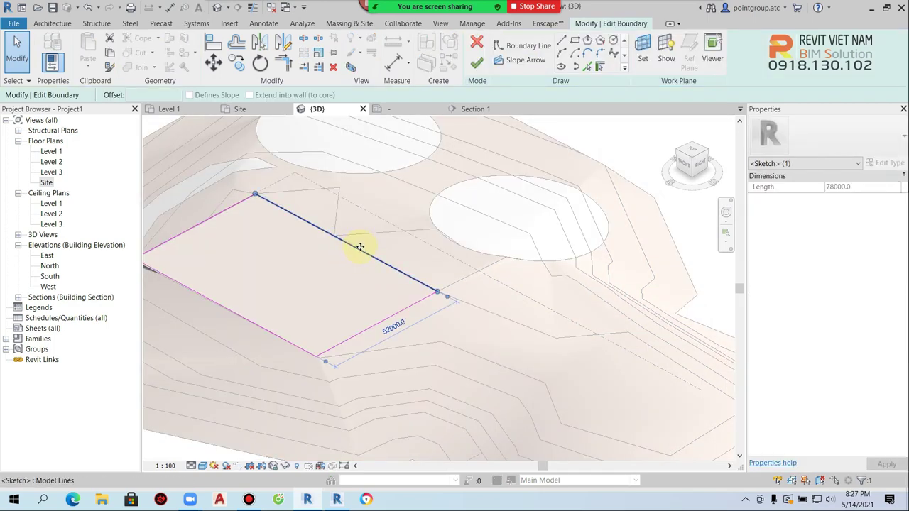
{"action": "left_click", "coordinate": [476, 63]}
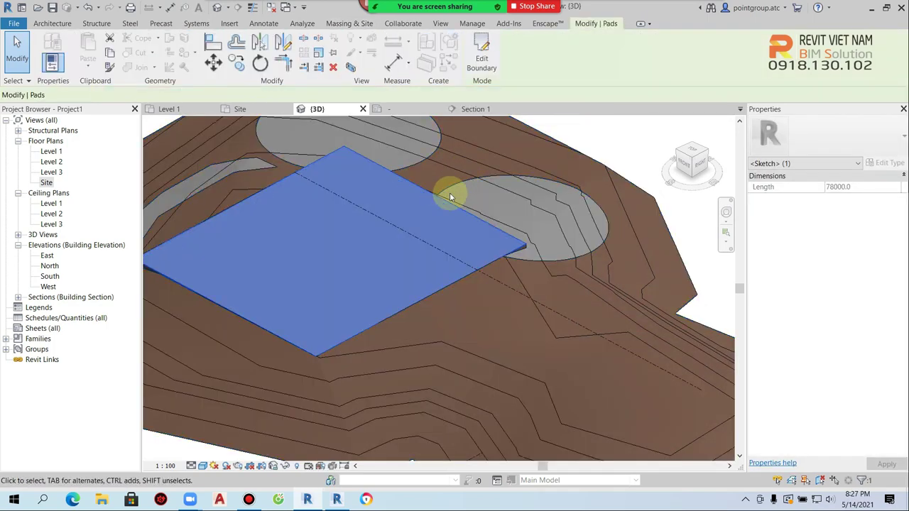
{"action": "left_click", "coordinate": [491, 351]}
{"action": "mouse_move", "coordinate": [491, 351]}
{"action": "middle_mouse_down", "text": "shift"}
{"action": "mouse_move", "coordinate": [319, 320]}
{"action": "mouse_move", "coordinate": [479, 353]}
{"action": "mouse_move", "coordinate": [482, 365]}
{"action": "mouse_move", "coordinate": [324, 341]}
{"action": "mouse_move", "coordinate": [379, 401]}
{"action": "mouse_move", "coordinate": [391, 339]}
{"action": "mouse_move", "coordinate": [521, 351]}
{"action": "middle_mouse_up", "text": "shift"}
{"action": "key", "text": "Escape"}
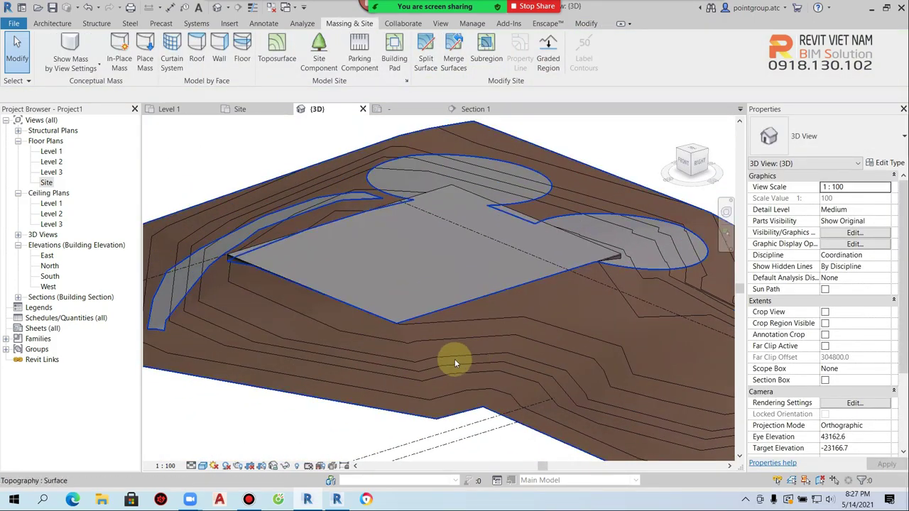
{"action": "left_click", "coordinate": [48, 183]}
{"action": "double_click", "coordinate": [46, 183]}
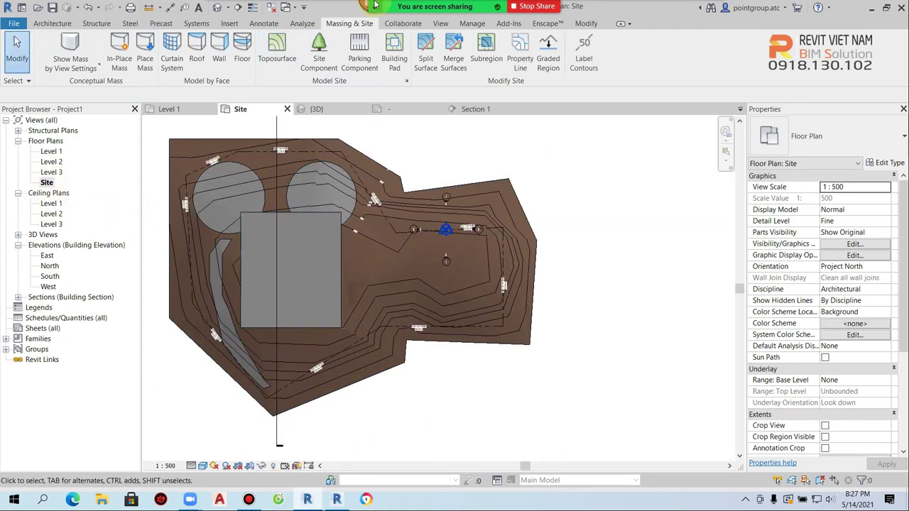
Sketch a rectangular building pad boundary beside the existing platform and finish the sketch
{"action": "left_click", "coordinate": [394, 53]}
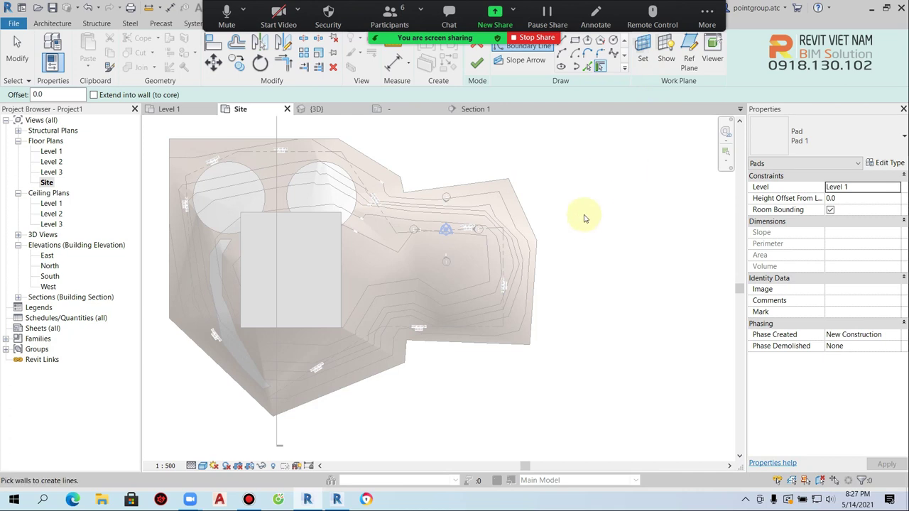
{"action": "left_click", "coordinate": [574, 41]}
{"action": "scroll", "coordinate": [398, 288], "scroll_direction": "up", "scroll_amount": 3}
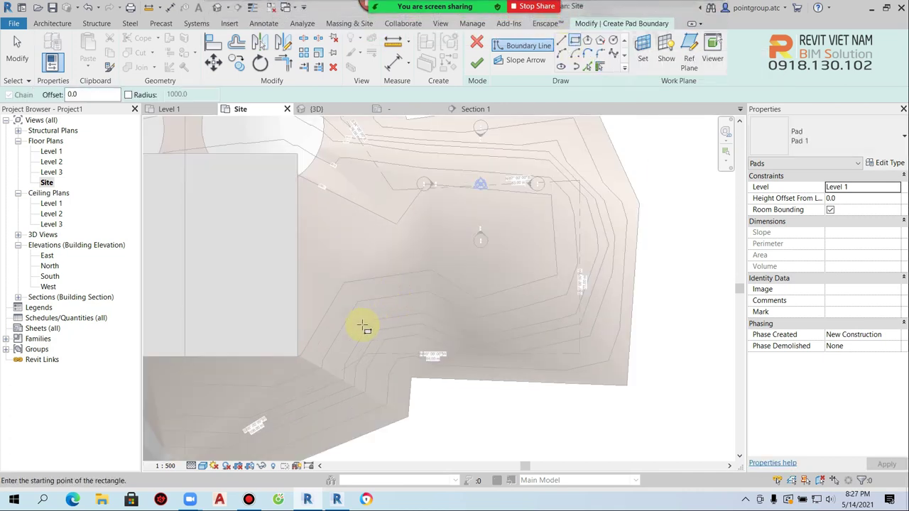
{"action": "left_click", "coordinate": [296, 264]}
{"action": "left_click", "coordinate": [387, 378]}
{"action": "left_click", "coordinate": [476, 62]}
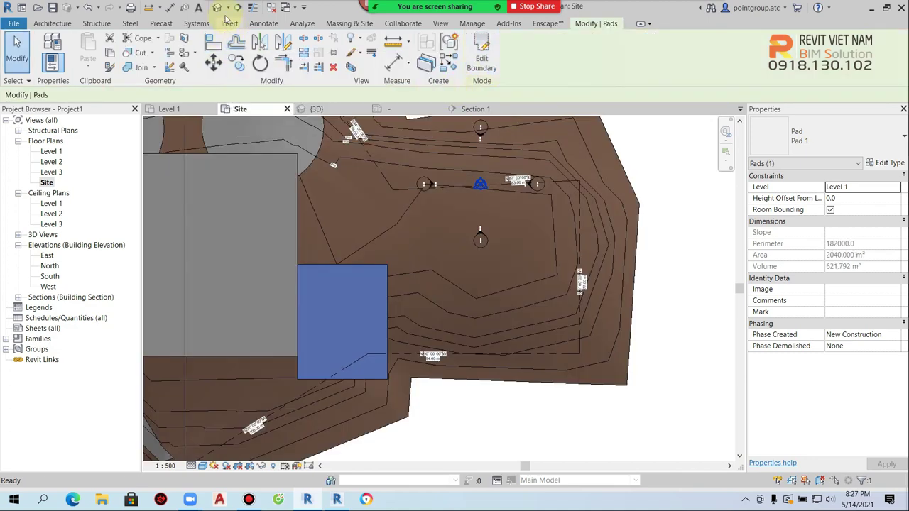
Return to the 3D view and select the new pad
{"action": "left_click", "coordinate": [216, 7]}
{"action": "left_click", "coordinate": [481, 321]}
{"action": "key", "text": "Escape"}
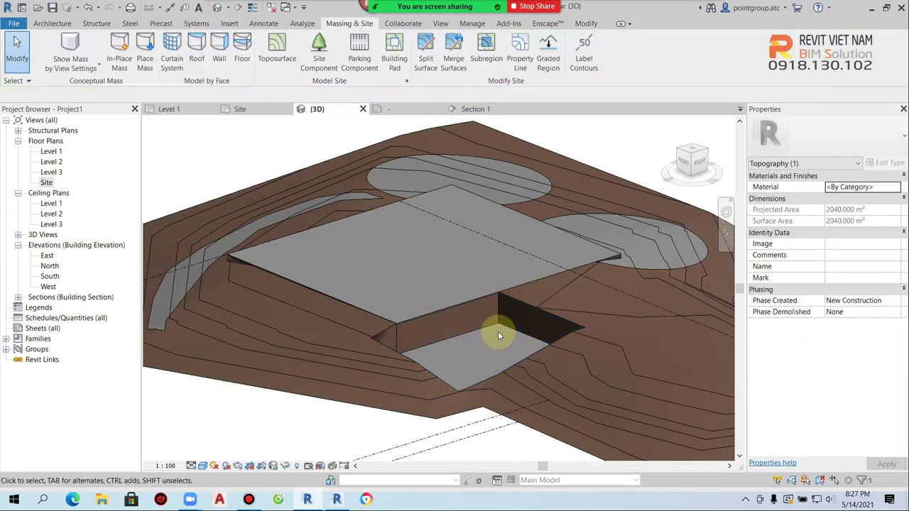
{"action": "left_click", "coordinate": [503, 331]}
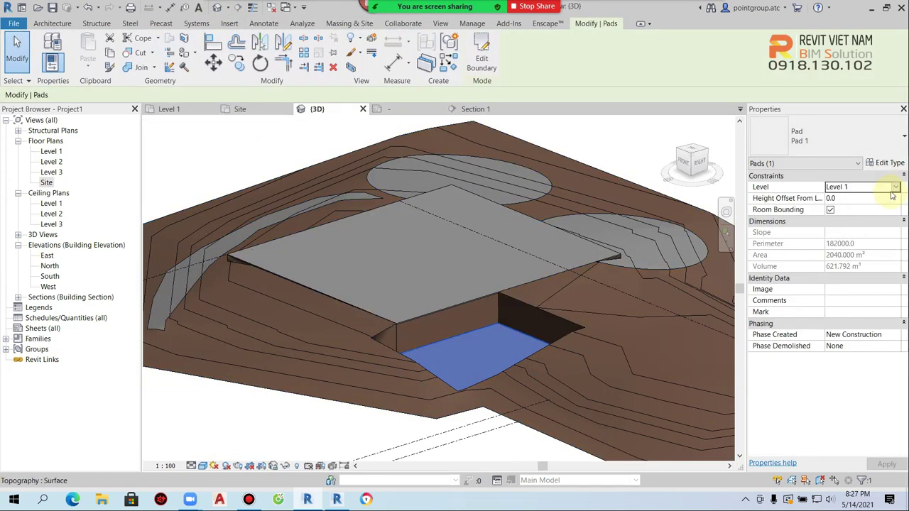
Place the pad on Level 2 with a 2000 height offset
{"action": "left_click", "coordinate": [898, 188]}
{"action": "left_click", "coordinate": [837, 207]}
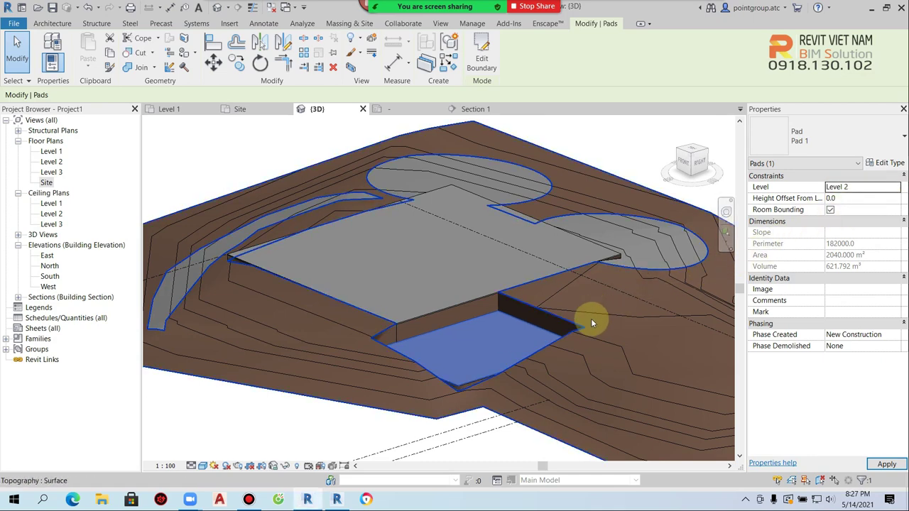
{"action": "scroll", "coordinate": [462, 373], "scroll_direction": "up", "scroll_amount": 2}
{"action": "scroll", "coordinate": [458, 378], "scroll_direction": "up", "scroll_amount": 1}
{"action": "middle_click_drag", "start_coordinate": [458, 377], "coordinate": [403, 351]}
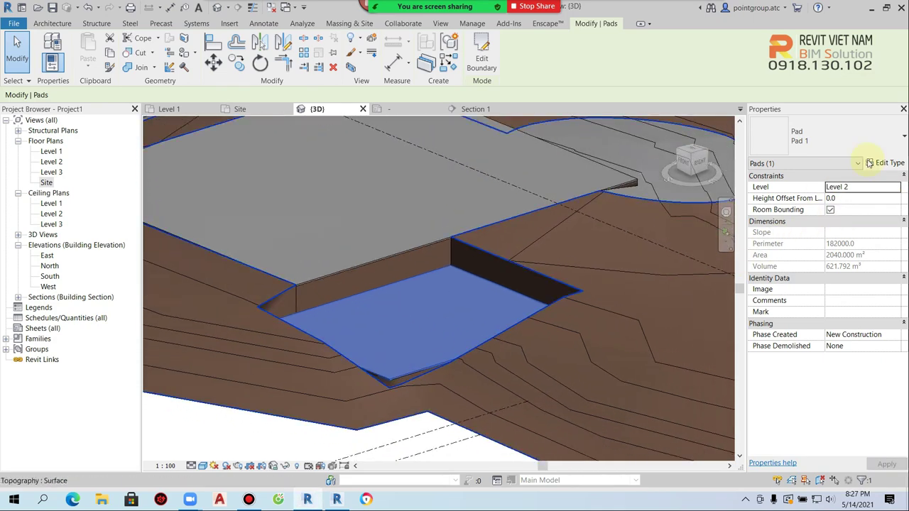
{"action": "left_click", "coordinate": [857, 199]}
{"action": "type", "text": "2000"}
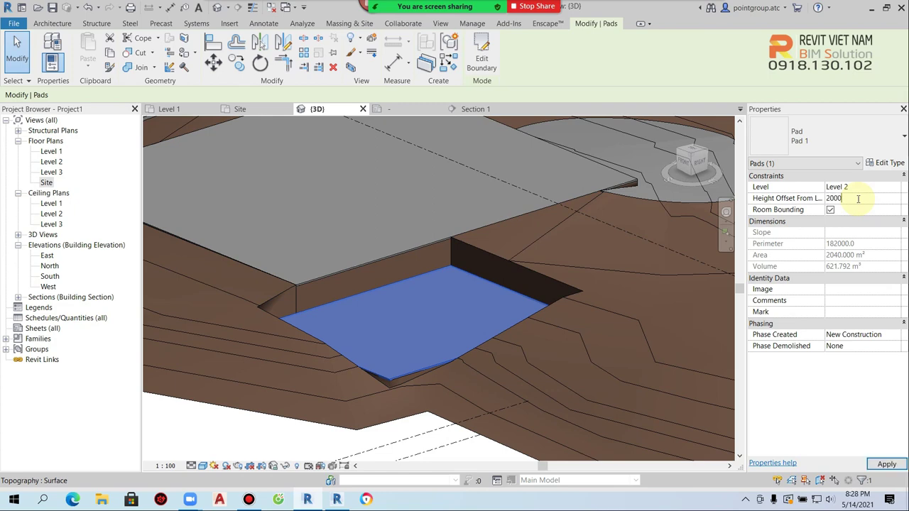
{"action": "key", "text": "Return"}
Push one edge of the pad outline further out down-left and finish the boundary edit
{"action": "scroll", "coordinate": [372, 328], "scroll_direction": "up", "scroll_amount": 2}
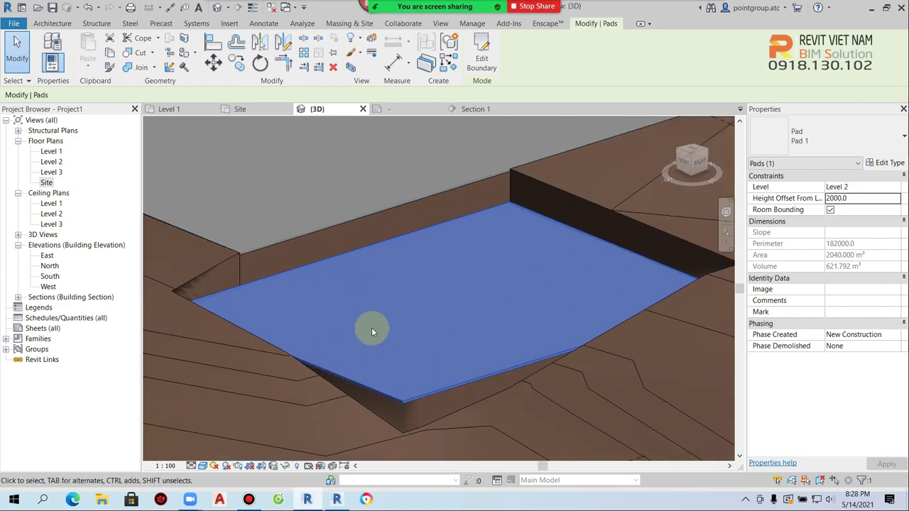
{"action": "scroll", "coordinate": [355, 349], "scroll_direction": "down", "scroll_amount": 2}
{"action": "double_click", "coordinate": [355, 350]}
{"action": "left_click", "coordinate": [326, 349]}
{"action": "mouse_move", "coordinate": [325, 350]}
{"action": "left_mouse_down"}
{"action": "mouse_move", "coordinate": [286, 369]}
{"action": "mouse_move", "coordinate": [281, 362]}
{"action": "left_mouse_up"}
{"action": "left_click", "coordinate": [476, 63]}
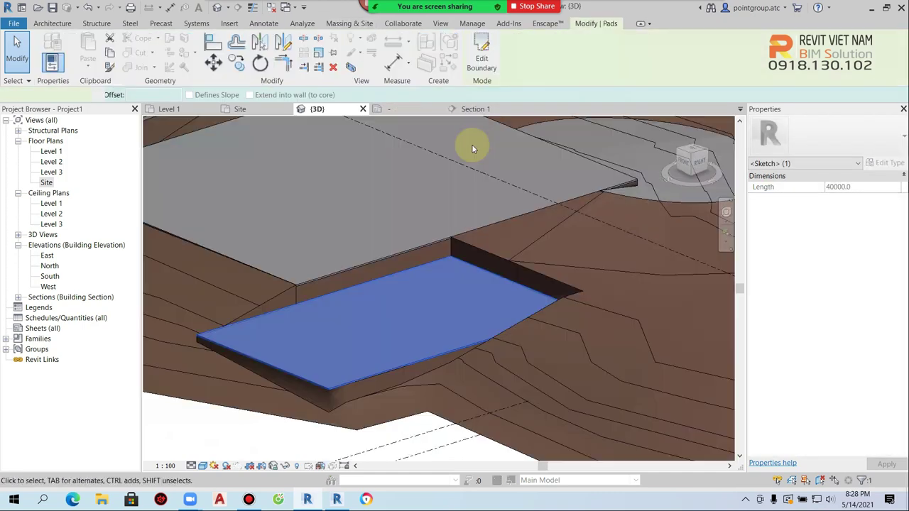
{"action": "key", "text": "Escape"}
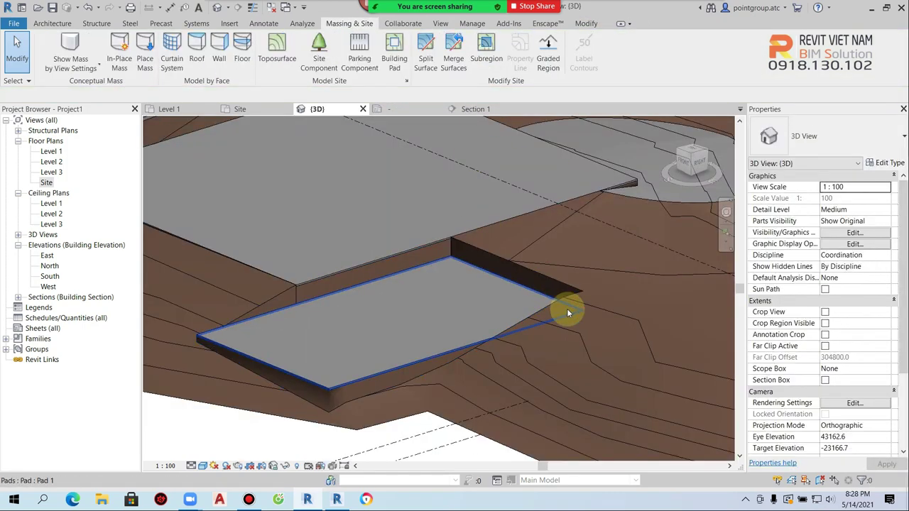
Orbit around the site to inspect the pad's side wall, then select the upper pad
{"action": "scroll", "coordinate": [381, 309], "scroll_direction": "up", "scroll_amount": 2}
{"action": "scroll", "coordinate": [380, 305], "scroll_direction": "up", "scroll_amount": 1}
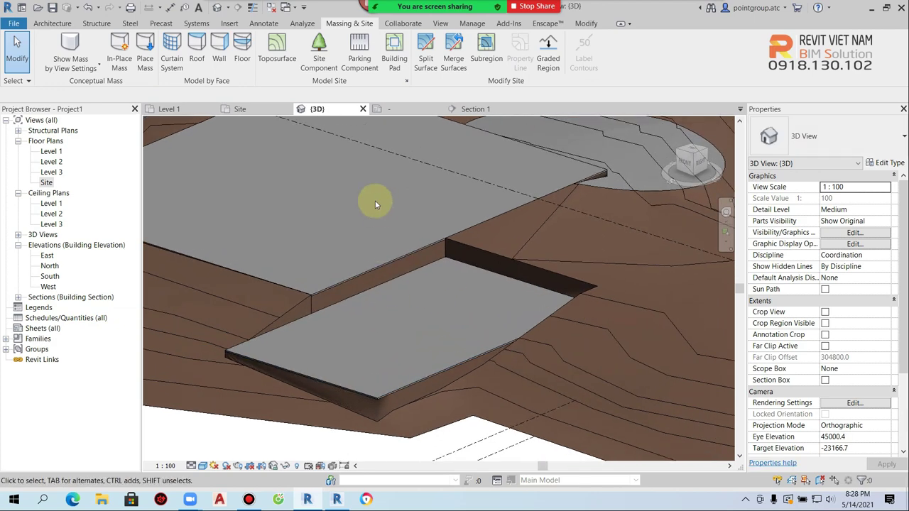
{"action": "scroll", "coordinate": [376, 313], "scroll_direction": "up", "scroll_amount": 3}
{"action": "scroll", "coordinate": [376, 313], "scroll_direction": "down", "scroll_amount": 1}
{"action": "scroll", "coordinate": [546, 203], "scroll_direction": "up", "scroll_amount": 1}
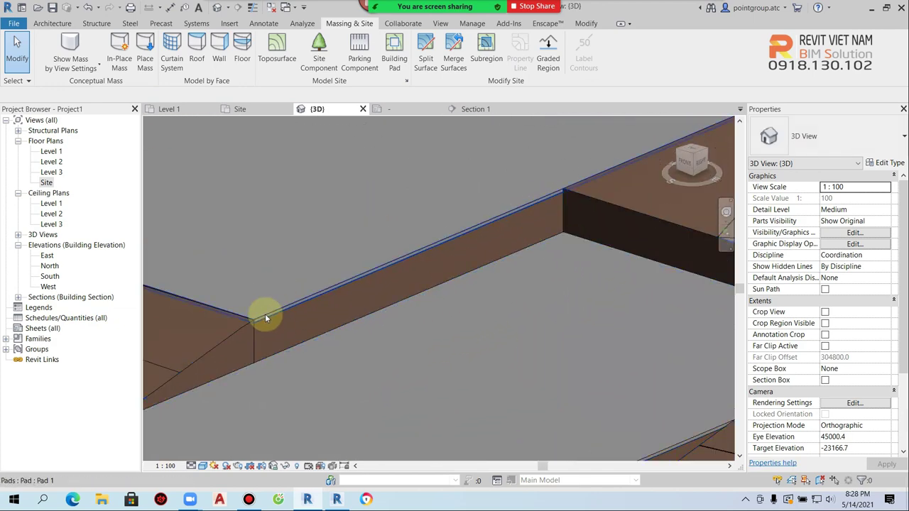
{"action": "mouse_move", "coordinate": [416, 364]}
{"action": "middle_mouse_down", "text": "shift"}
{"action": "mouse_move", "coordinate": [469, 347]}
{"action": "mouse_move", "coordinate": [462, 327]}
{"action": "middle_mouse_up", "text": "shift"}
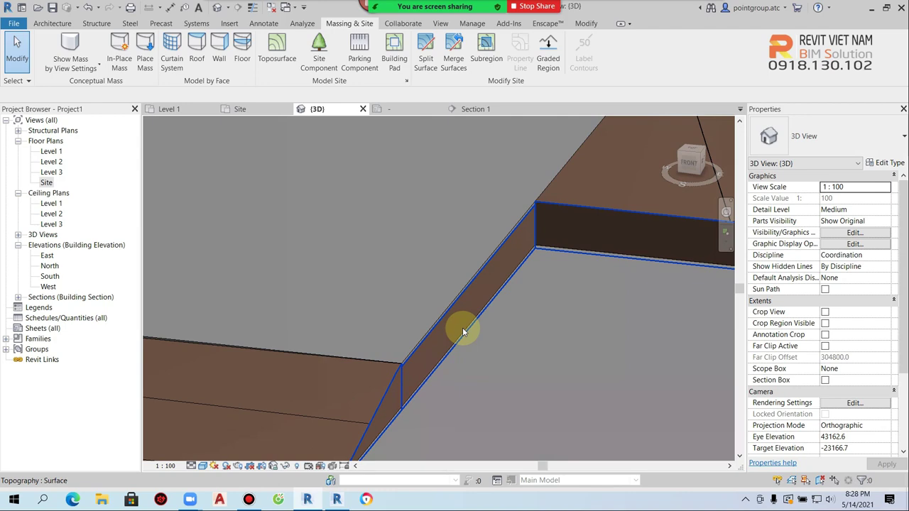
{"action": "scroll", "coordinate": [461, 327], "scroll_direction": "down", "scroll_amount": 2}
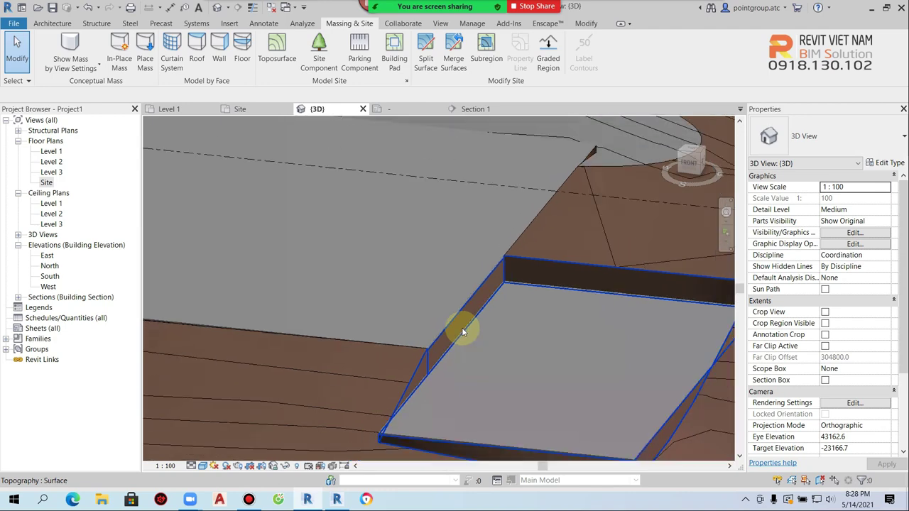
{"action": "scroll", "coordinate": [459, 321], "scroll_direction": "down", "scroll_amount": 2}
{"action": "scroll", "coordinate": [483, 325], "scroll_direction": "down", "scroll_amount": 2}
{"action": "mouse_move", "coordinate": [496, 329]}
{"action": "middle_mouse_down", "text": "shift"}
{"action": "mouse_move", "coordinate": [426, 336]}
{"action": "mouse_move", "coordinate": [445, 345]}
{"action": "mouse_move", "coordinate": [458, 336]}
{"action": "mouse_move", "coordinate": [428, 328]}
{"action": "middle_mouse_up", "text": "shift"}
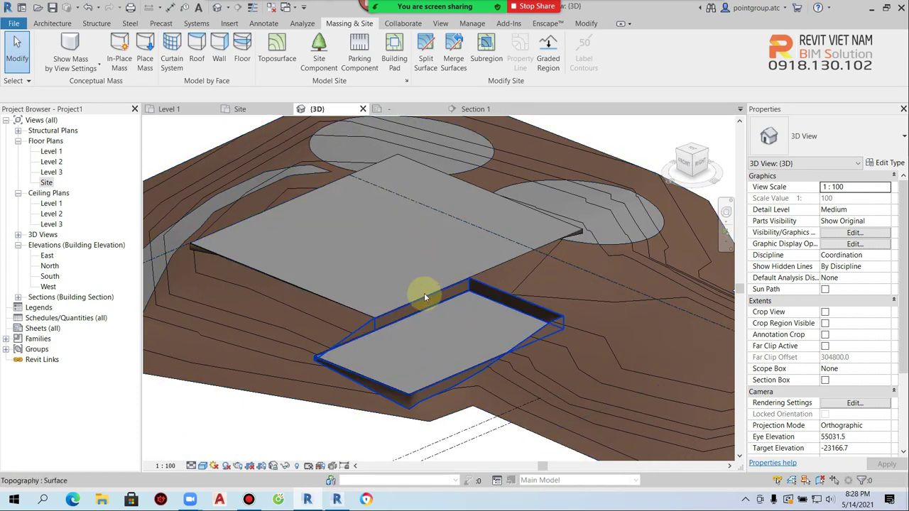
{"action": "left_click", "coordinate": [444, 281]}
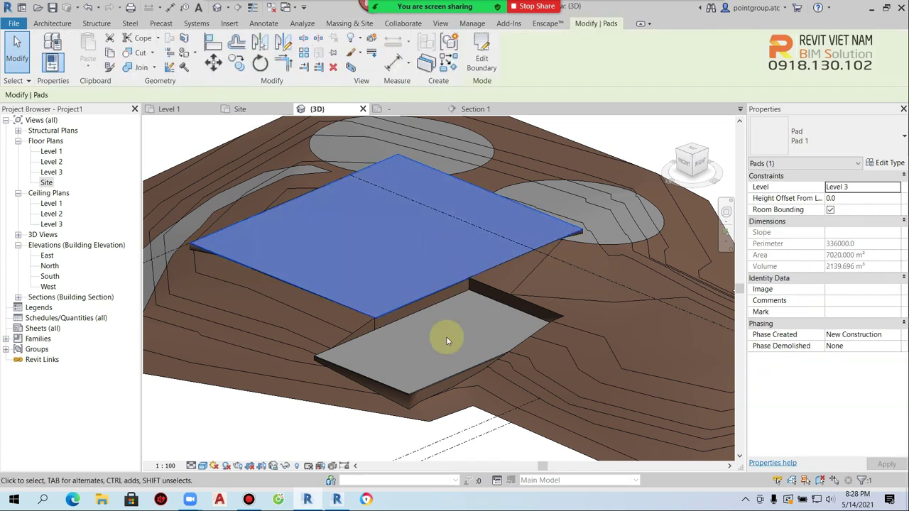
Set the structure layer thickness in the upper pad's type to 300
{"action": "key", "text": "Escape"}
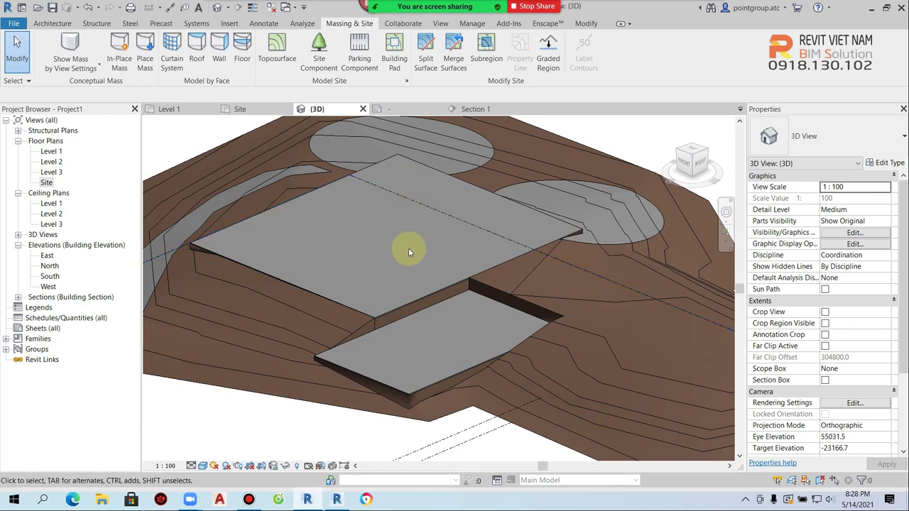
{"action": "left_click", "coordinate": [416, 156]}
{"action": "key", "text": "Escape"}
{"action": "left_click", "coordinate": [312, 192]}
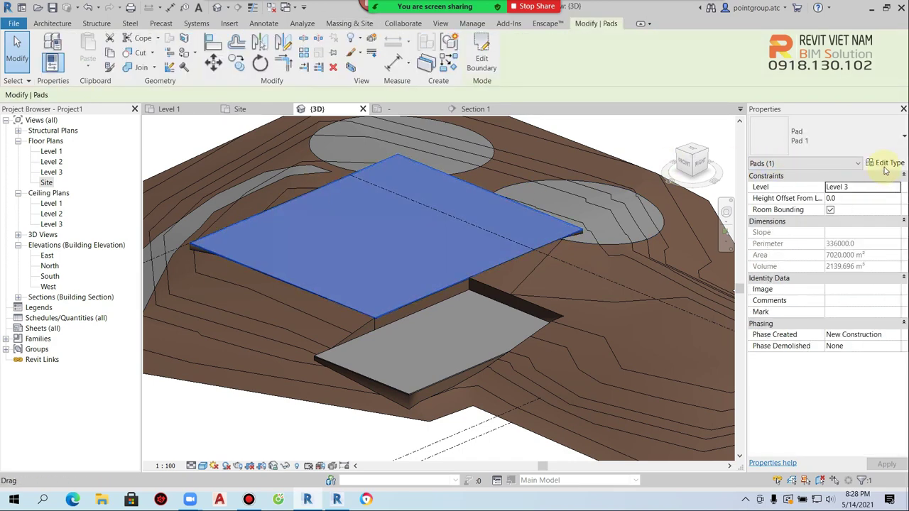
{"action": "left_click", "coordinate": [883, 162]}
{"action": "left_click", "coordinate": [542, 190]}
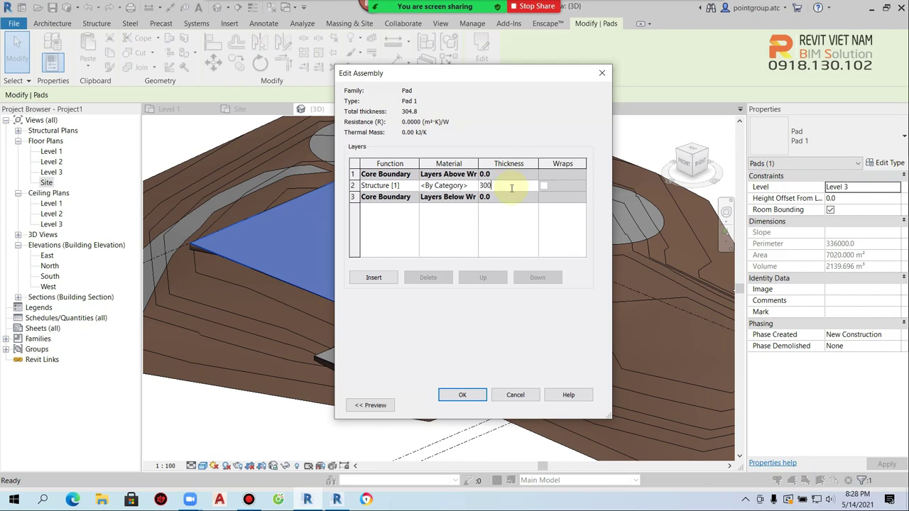
{"action": "left_click", "coordinate": [462, 395]}
{"action": "left_click", "coordinate": [467, 458]}
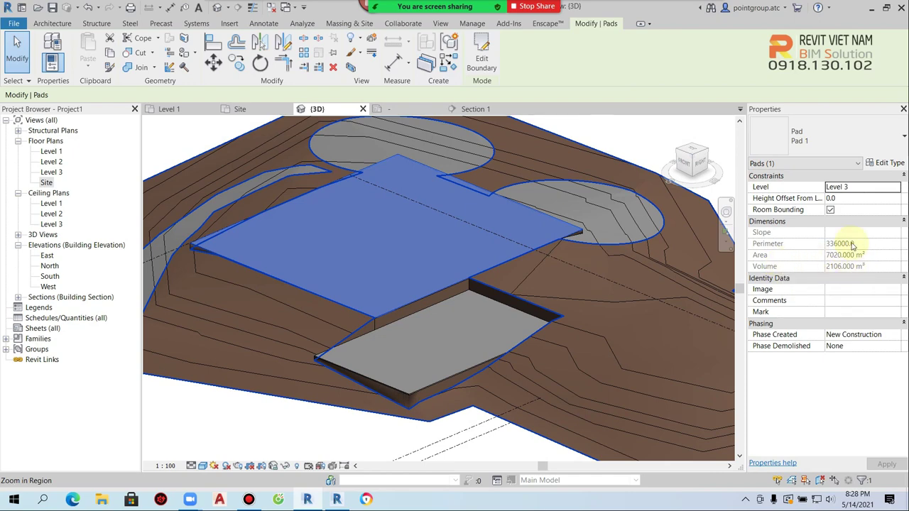
{"action": "key", "text": "Escape"}
{"action": "left_click", "coordinate": [340, 182]}
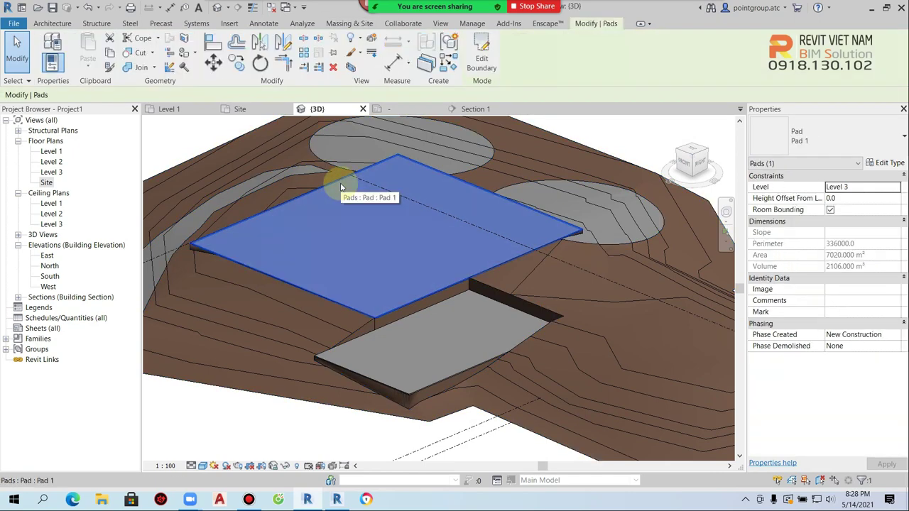
Draw a slope arrow across the upper pad's outline and finish the boundary edit
{"action": "left_click", "coordinate": [481, 57]}
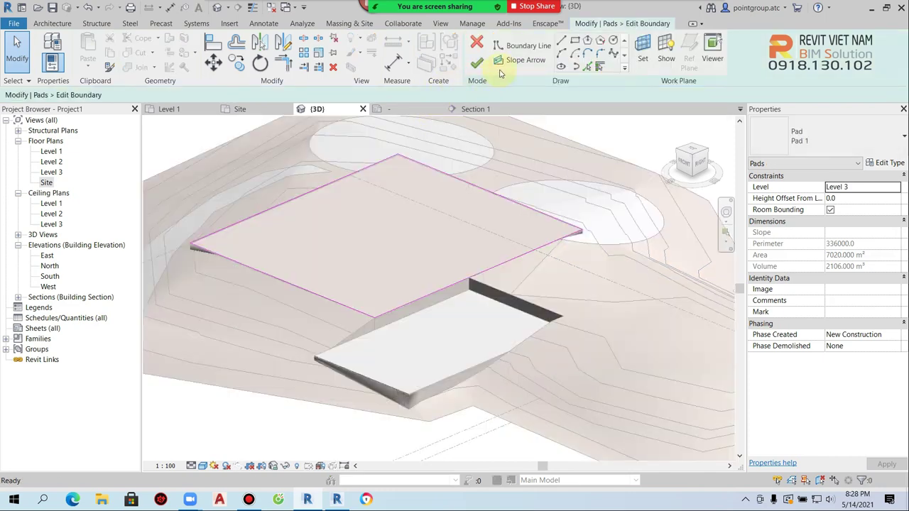
{"action": "left_click", "coordinate": [395, 152]}
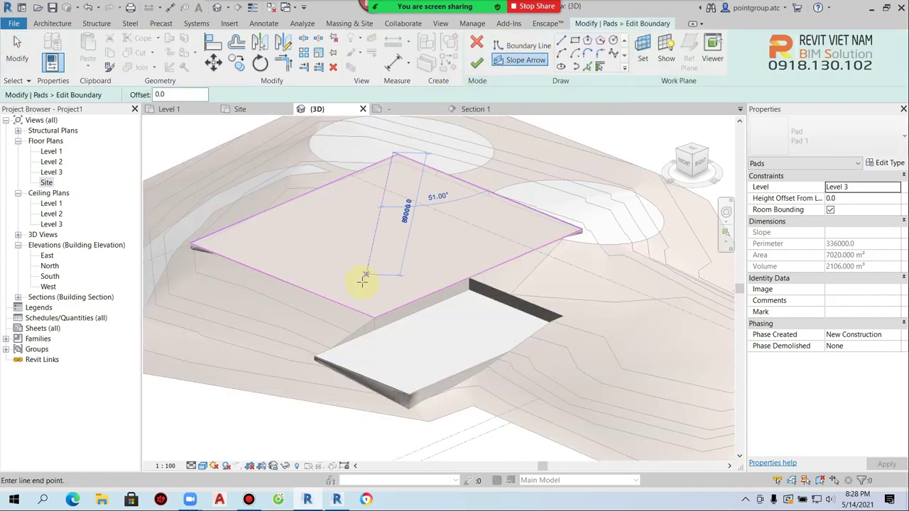
{"action": "left_click", "coordinate": [365, 282]}
{"action": "key", "text": "Escape"}
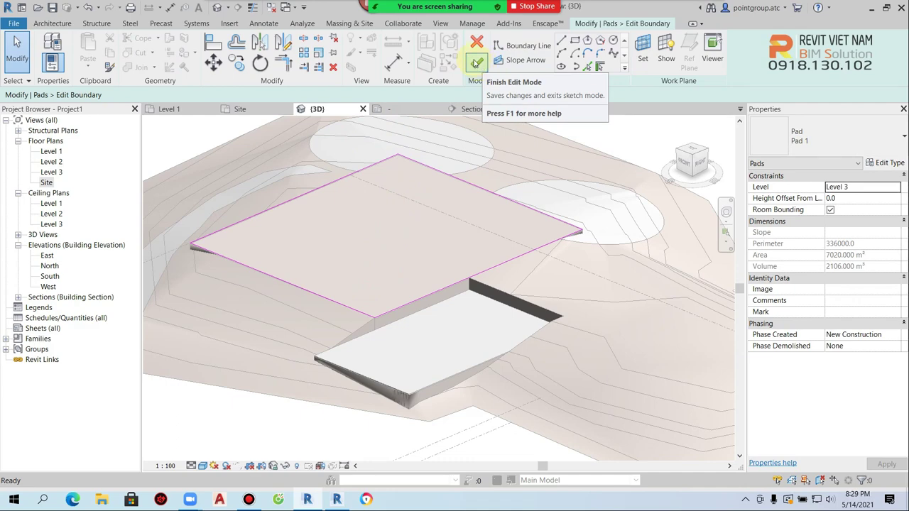
{"action": "left_click", "coordinate": [475, 63]}
{"action": "key", "text": "Escape"}
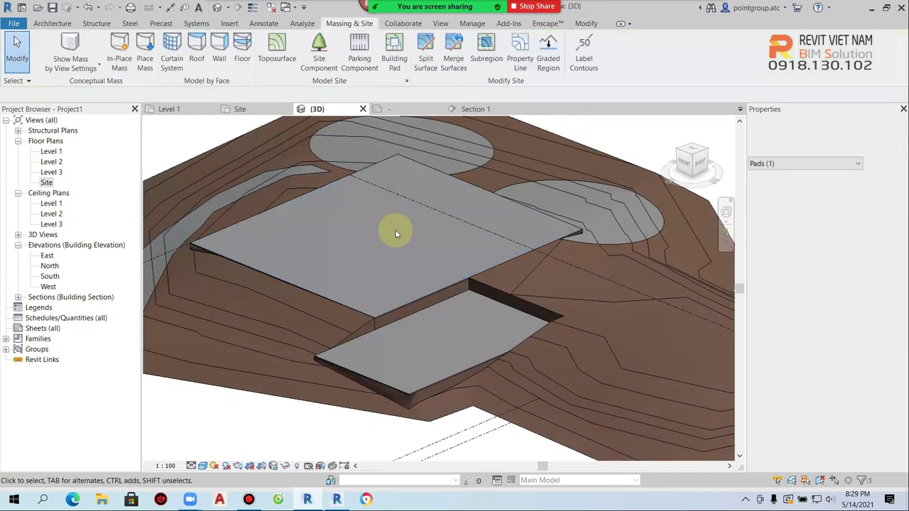
{"action": "scroll", "coordinate": [396, 229], "scroll_direction": "down", "scroll_amount": 2}
{"action": "scroll", "coordinate": [402, 319], "scroll_direction": "up", "scroll_amount": 3}
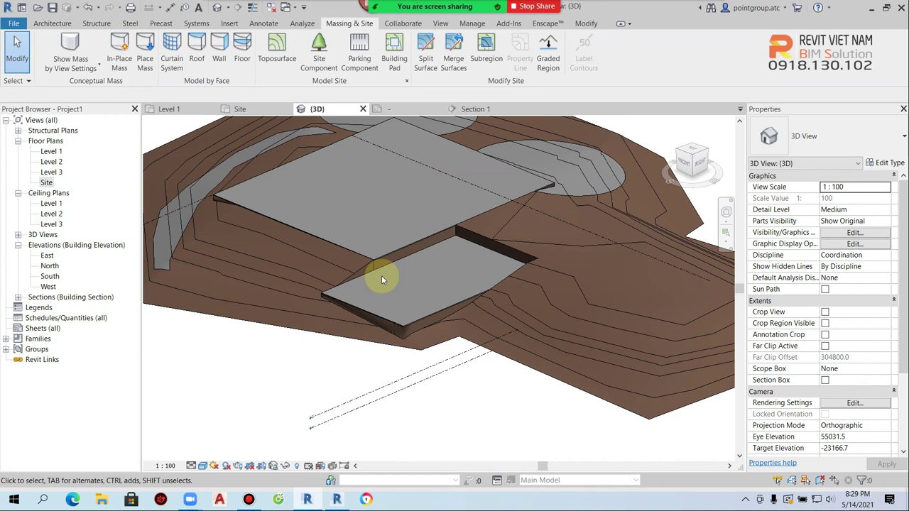
Close every view except the 3D view and reframe the site
{"action": "left_click", "coordinate": [275, 10]}
{"action": "scroll", "coordinate": [406, 219], "scroll_direction": "up", "scroll_amount": 3}
{"action": "scroll", "coordinate": [402, 253], "scroll_direction": "down", "scroll_amount": 4}
{"action": "scroll", "coordinate": [405, 274], "scroll_direction": "up", "scroll_amount": 3}
{"action": "scroll", "coordinate": [405, 274], "scroll_direction": "down", "scroll_amount": 3}
{"action": "mouse_move", "coordinate": [406, 274]}
{"action": "middle_mouse_down"}
{"action": "mouse_move", "coordinate": [411, 293]}
{"action": "mouse_move", "coordinate": [372, 254]}
{"action": "middle_mouse_up"}
{"action": "scroll", "coordinate": [373, 260], "scroll_direction": "up", "scroll_amount": 2}
{"action": "scroll", "coordinate": [376, 264], "scroll_direction": "down", "scroll_amount": 2}
In Save As, browse via the Training Revit drive, 12- TRAINING and 1- Revit architecture to the class course folder
{"action": "key", "text": "ctrl+s"}
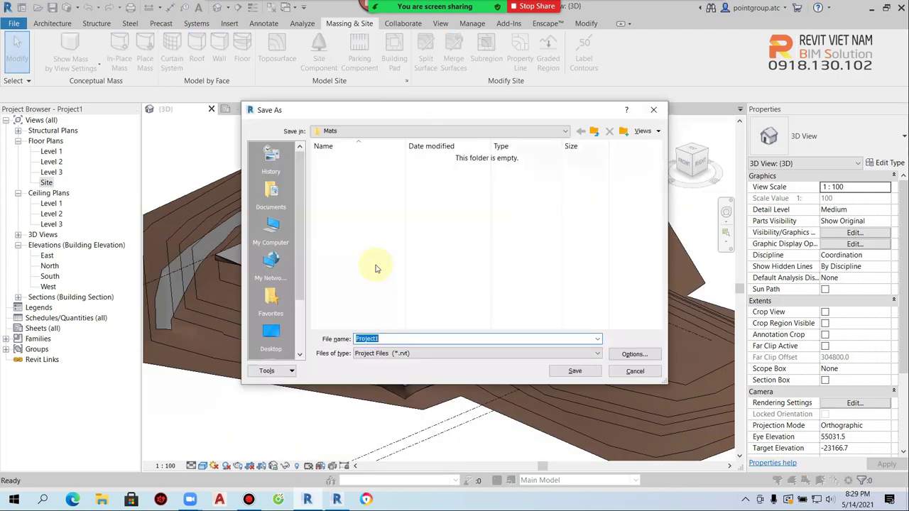
{"action": "left_click", "coordinate": [272, 230]}
{"action": "scroll", "coordinate": [376, 265], "scroll_direction": "down", "scroll_amount": 2}
{"action": "double_click", "coordinate": [355, 264]}
{"action": "scroll", "coordinate": [356, 268], "scroll_direction": "down", "scroll_amount": 1}
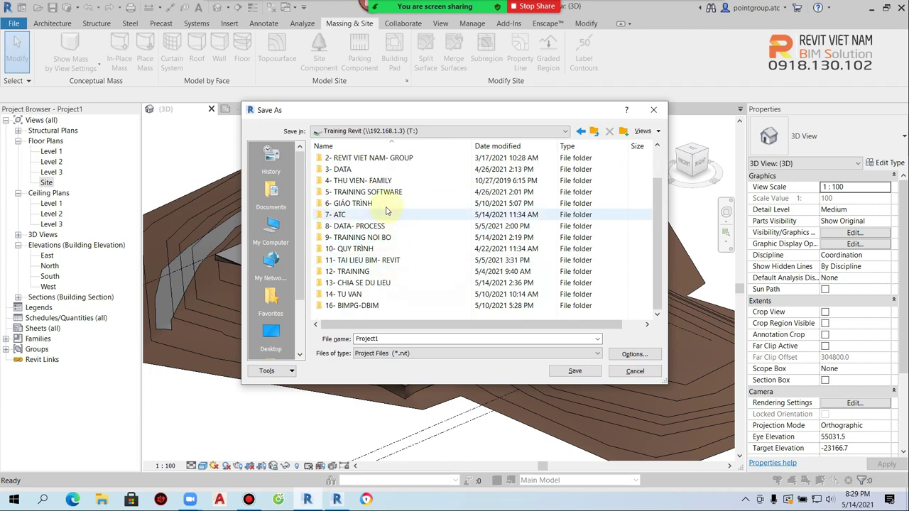
{"action": "double_click", "coordinate": [357, 271]}
{"action": "double_click", "coordinate": [357, 171]}
{"action": "scroll", "coordinate": [383, 284], "scroll_direction": "down", "scroll_amount": 5}
{"action": "scroll", "coordinate": [383, 286], "scroll_direction": "down", "scroll_amount": 3}
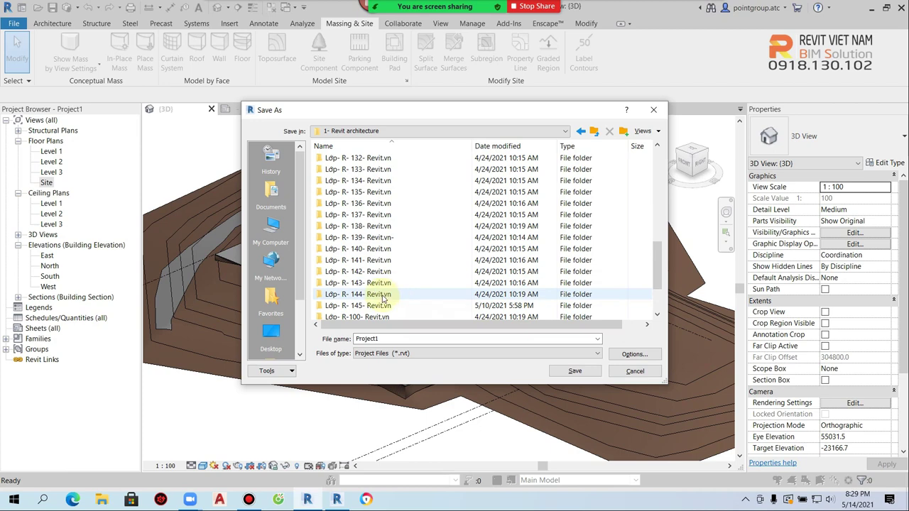
{"action": "double_click", "coordinate": [376, 305]}
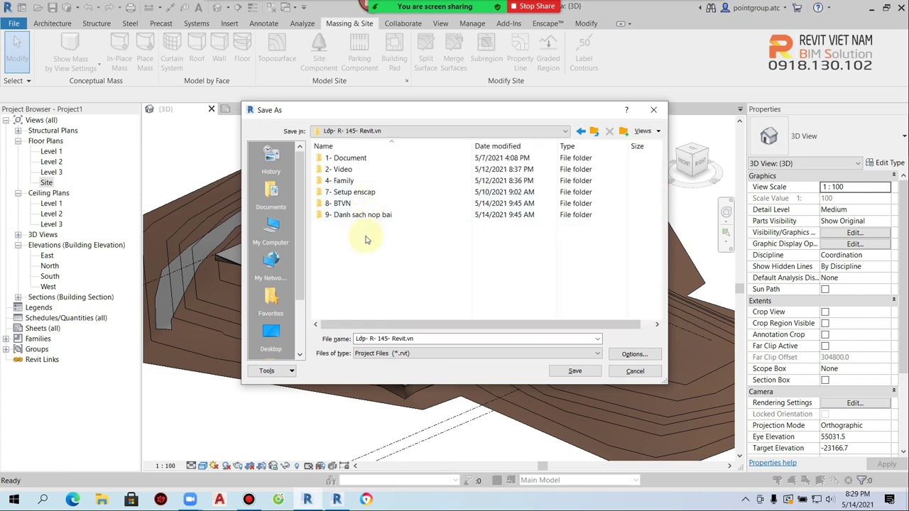
Create a 10- Site folder and save the project in it as Site
{"action": "left_click", "coordinate": [622, 132]}
{"action": "type", "text": "10- Site"}
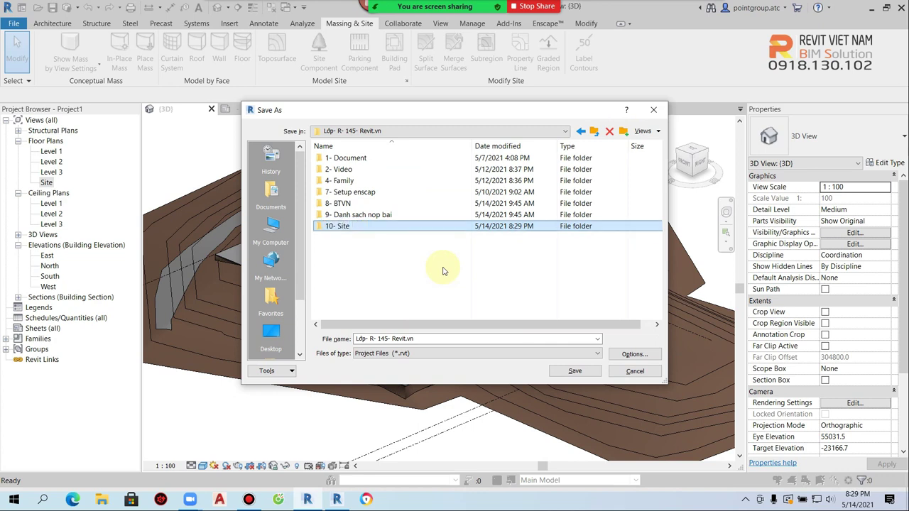
{"action": "double_click", "coordinate": [359, 227]}
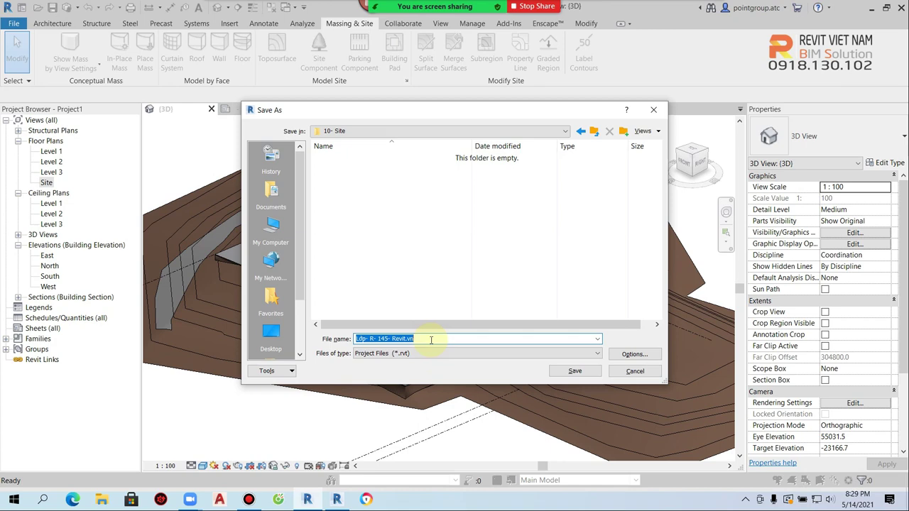
{"action": "type", "text": "Site"}
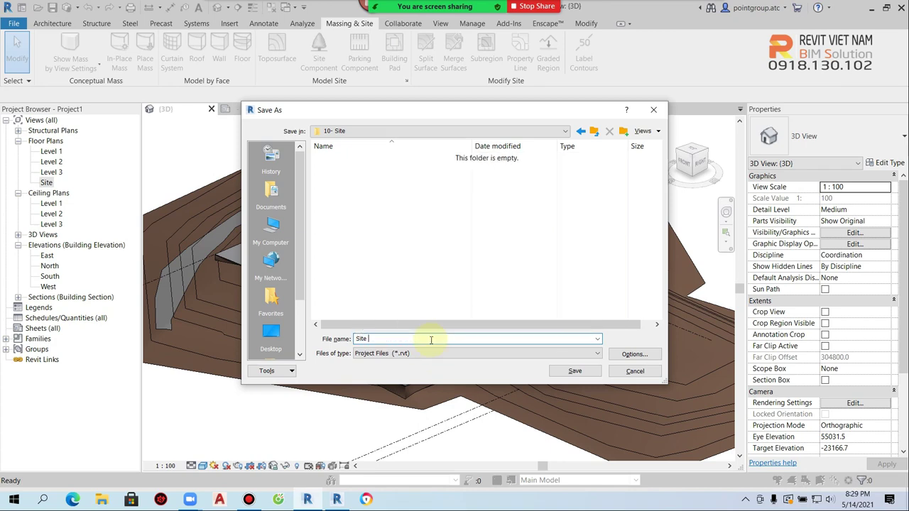
{"action": "left_click", "coordinate": [577, 372]}
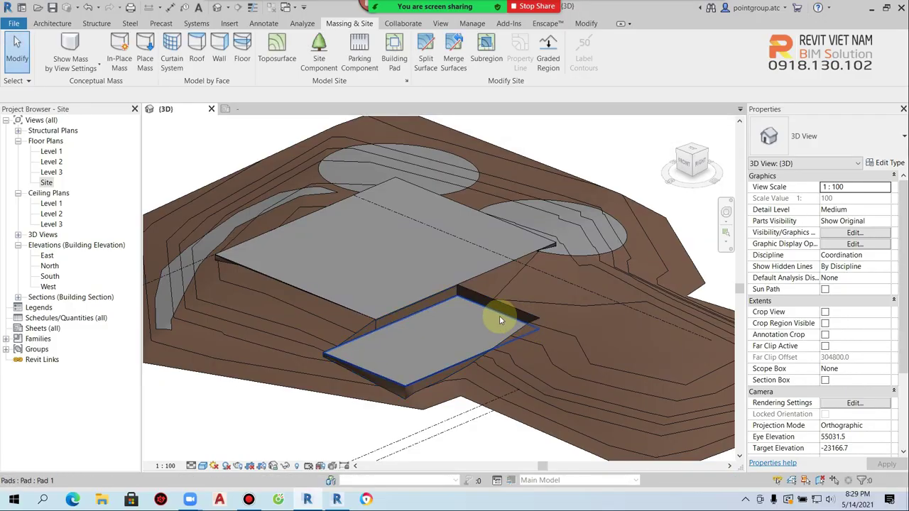
{"action": "scroll", "coordinate": [412, 248], "scroll_direction": "down", "scroll_amount": 3}
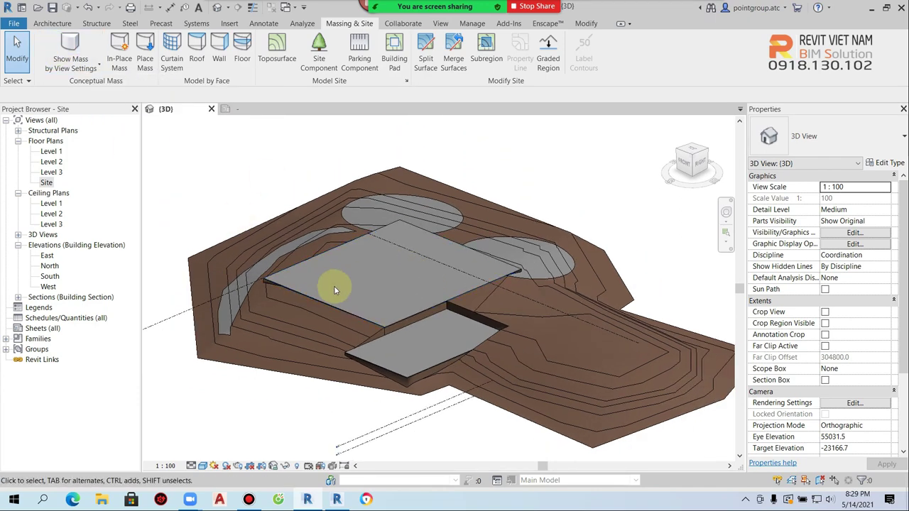
Launch a second Revit session and create a new project from the Metric-Architectural Template
{"action": "right_click", "coordinate": [304, 502]}
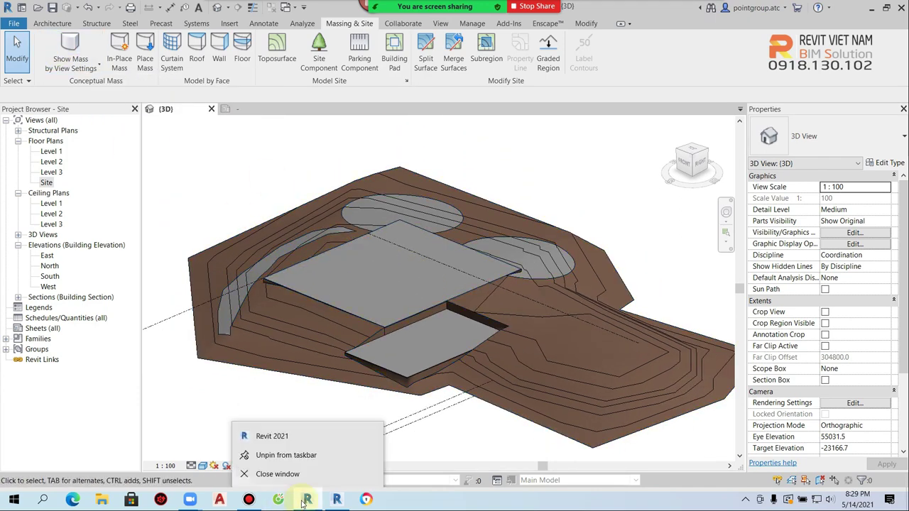
{"action": "left_click", "coordinate": [274, 443]}
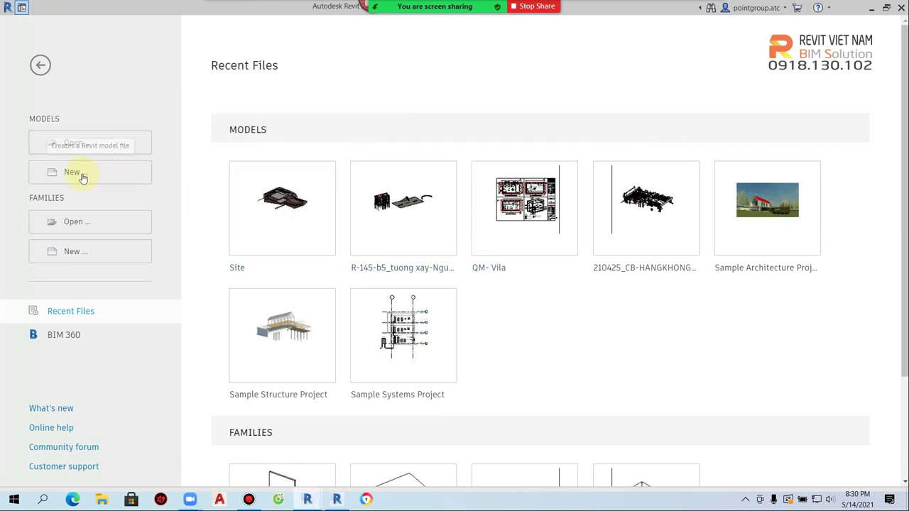
{"action": "left_click", "coordinate": [75, 172]}
{"action": "left_click", "coordinate": [426, 225]}
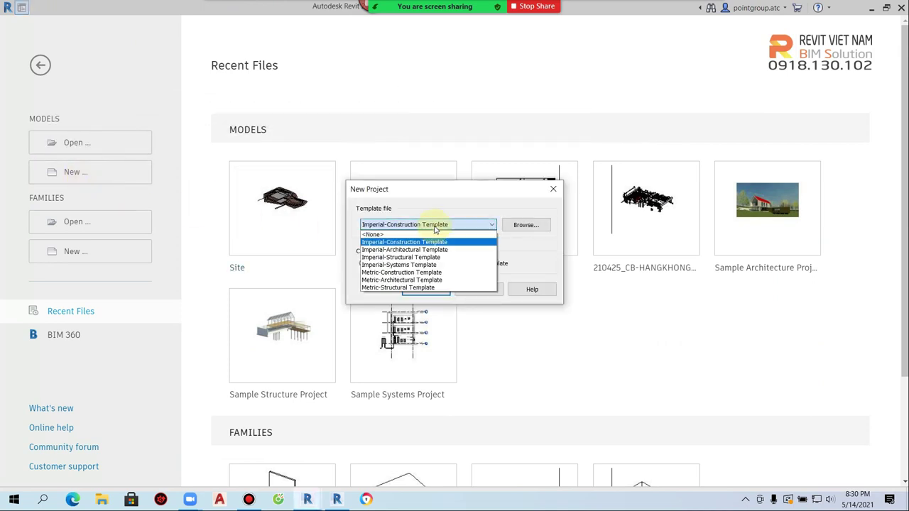
{"action": "left_click", "coordinate": [423, 280]}
{"action": "left_click", "coordinate": [425, 290]}
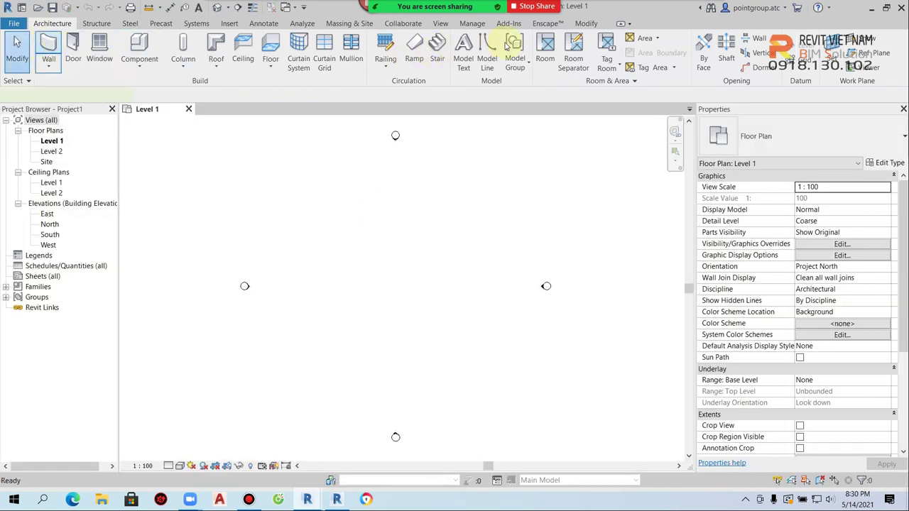
Draw the rectangular outer walls on Level 1 with the WA wall tool
{"action": "key", "text": "w"}
{"action": "key", "text": "a"}
{"action": "left_click", "coordinate": [485, 40]}
{"action": "scroll", "coordinate": [327, 277], "scroll_direction": "down", "scroll_amount": 2}
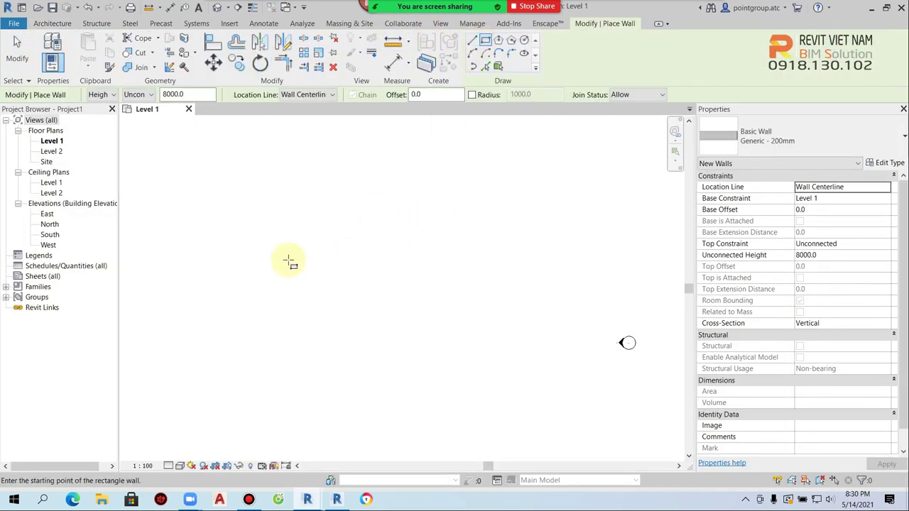
{"action": "left_click", "coordinate": [331, 295]}
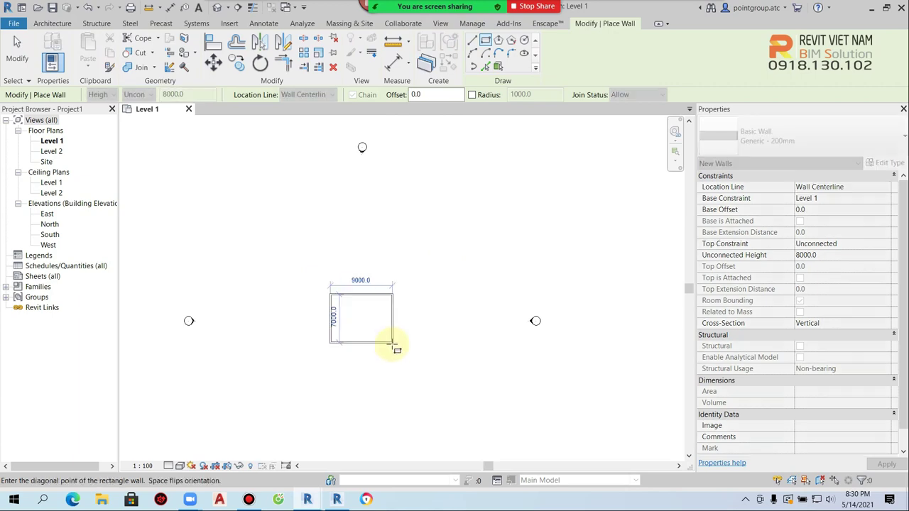
{"action": "left_click", "coordinate": [384, 328]}
{"action": "scroll", "coordinate": [370, 321], "scroll_direction": "up", "scroll_amount": 3}
{"action": "key", "text": "Escape"}
{"action": "key", "text": "Escape"}
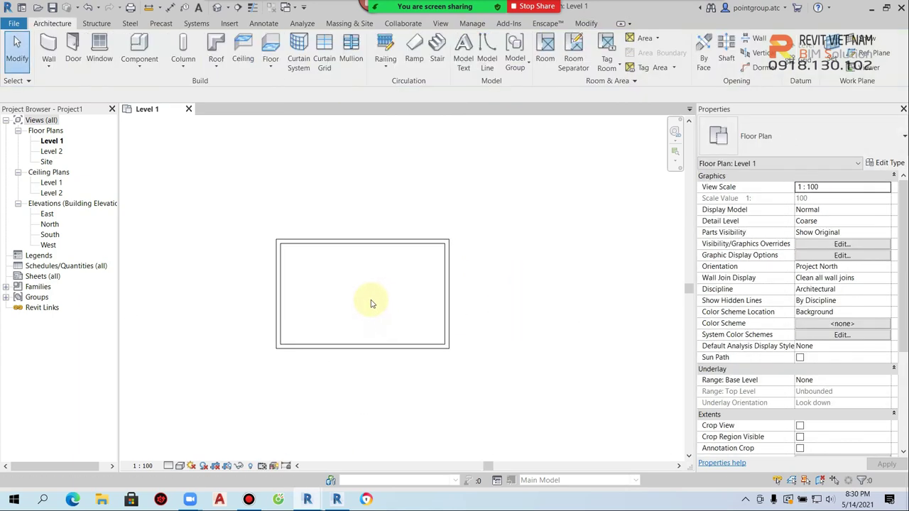
Draw two vertical interior walls from top edge to bottom edge, forming three rooms
{"action": "key", "text": "w"}
{"action": "key", "text": "a"}
{"action": "left_click", "coordinate": [337, 244]}
{"action": "left_click", "coordinate": [336, 346]}
{"action": "left_click", "coordinate": [396, 244]}
{"action": "left_click", "coordinate": [394, 345]}
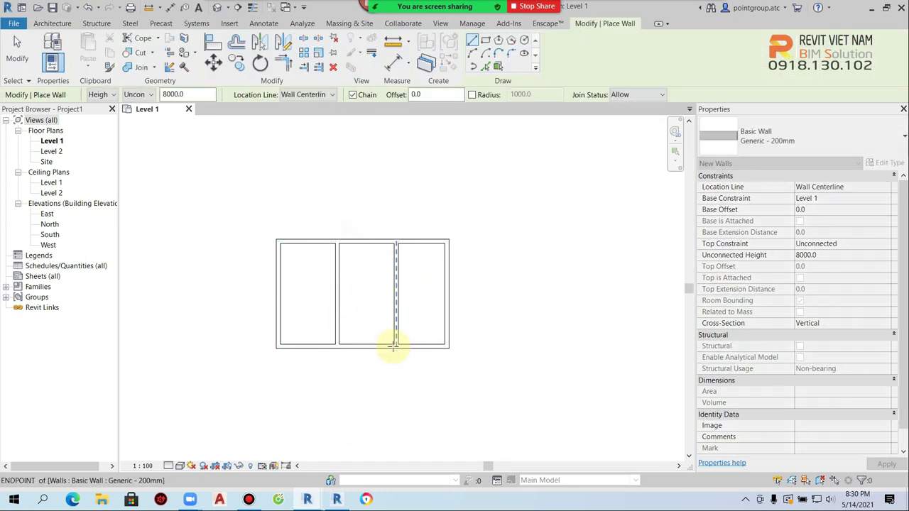
{"action": "key", "text": "Escape"}
{"action": "key", "text": "Escape"}
Place an M_Single-Flush door in the bottom wall of each of the three rooms
{"action": "key", "text": "d"}
{"action": "key", "text": "r"}
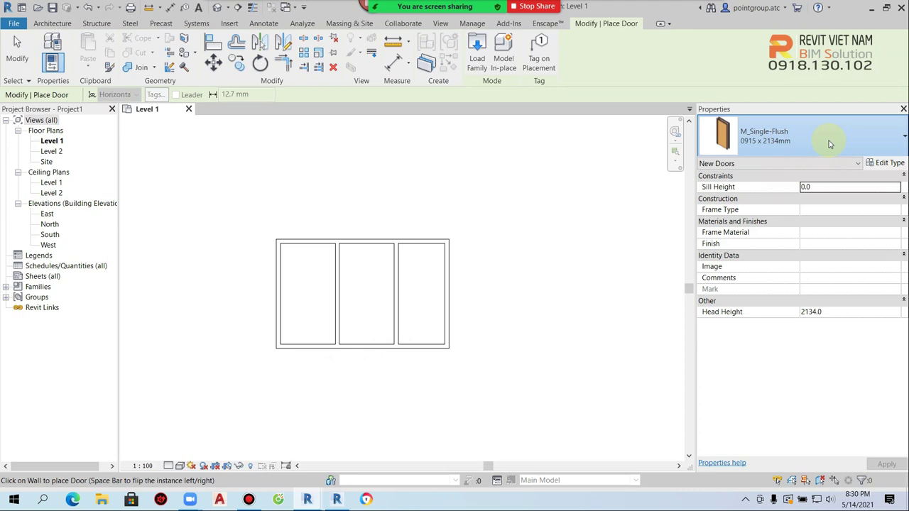
{"action": "left_click", "coordinate": [829, 144]}
{"action": "left_click", "coordinate": [756, 286]}
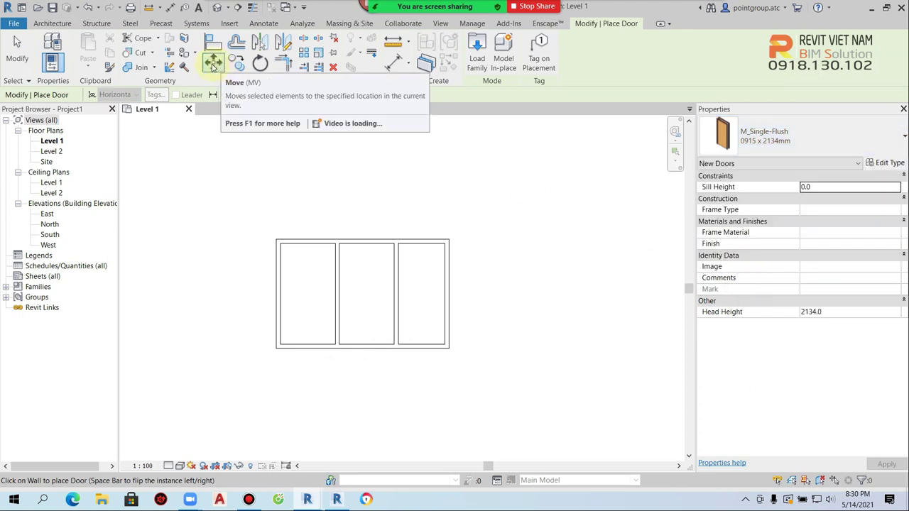
{"action": "left_click", "coordinate": [309, 346]}
{"action": "left_click", "coordinate": [364, 342]}
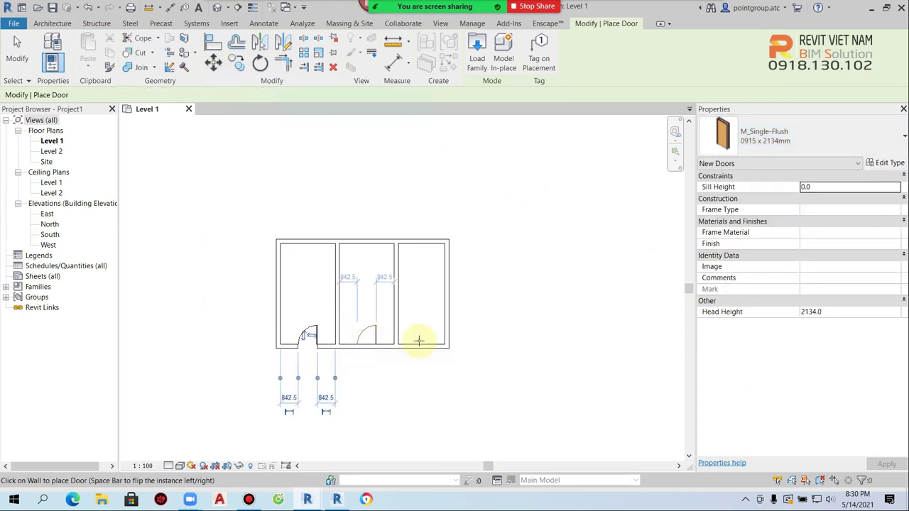
{"action": "left_click", "coordinate": [419, 342]}
Add 1400 x 1800mm double casement windows to both top walls and the left wall, then open the 3D view
{"action": "left_click", "coordinate": [52, 24]}
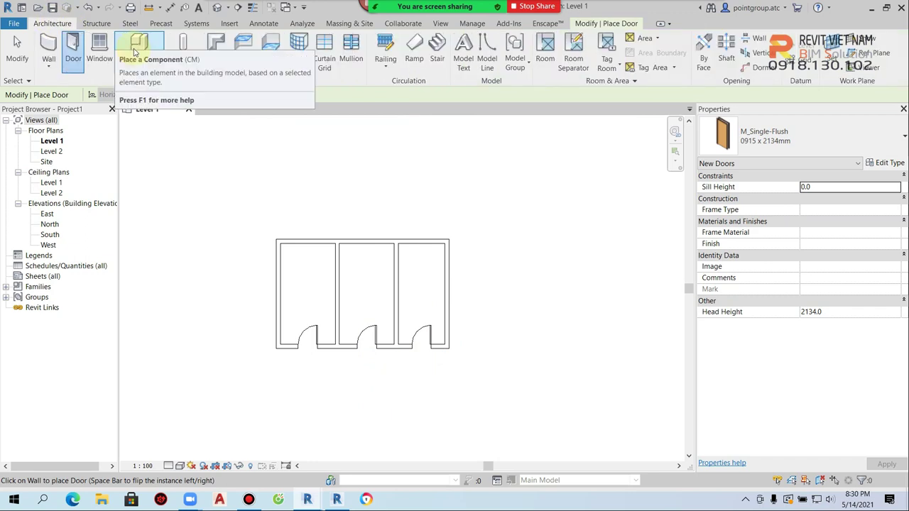
{"action": "left_click", "coordinate": [97, 46]}
{"action": "left_click", "coordinate": [866, 138]}
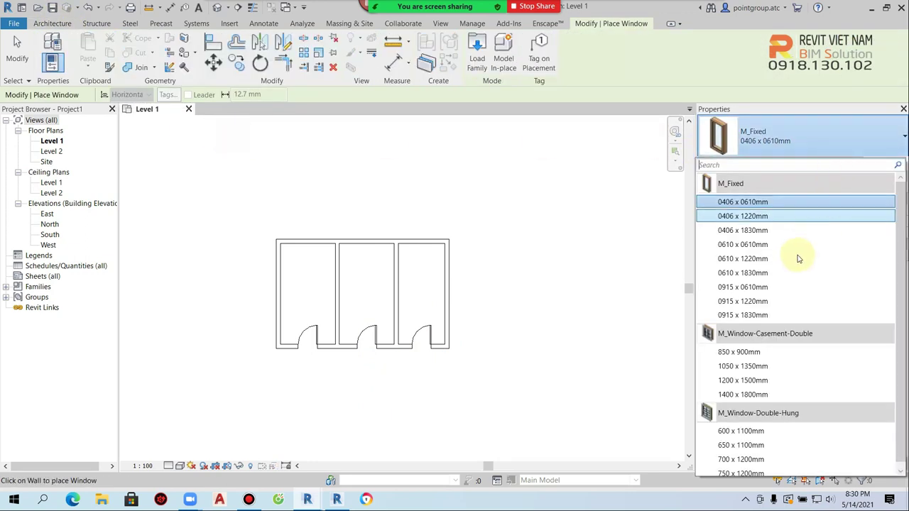
{"action": "left_click", "coordinate": [755, 391]}
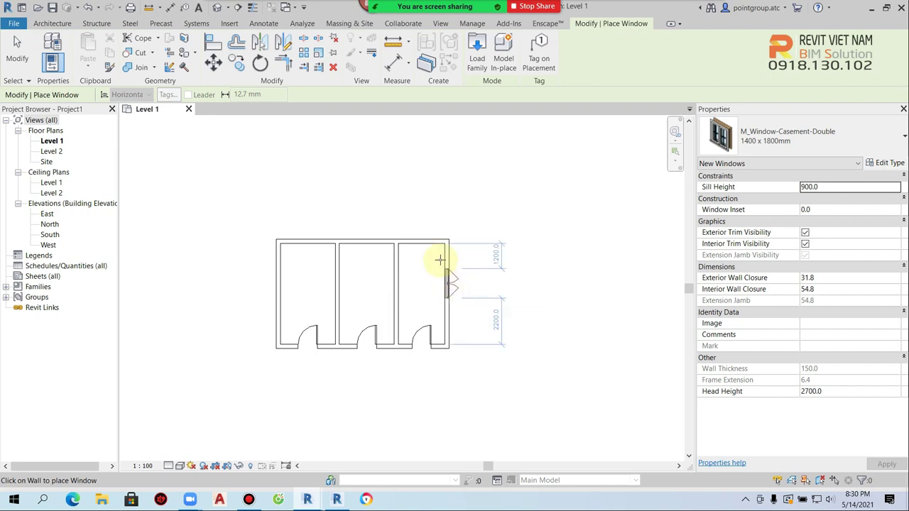
{"action": "left_click", "coordinate": [422, 238]}
{"action": "left_click", "coordinate": [307, 238]}
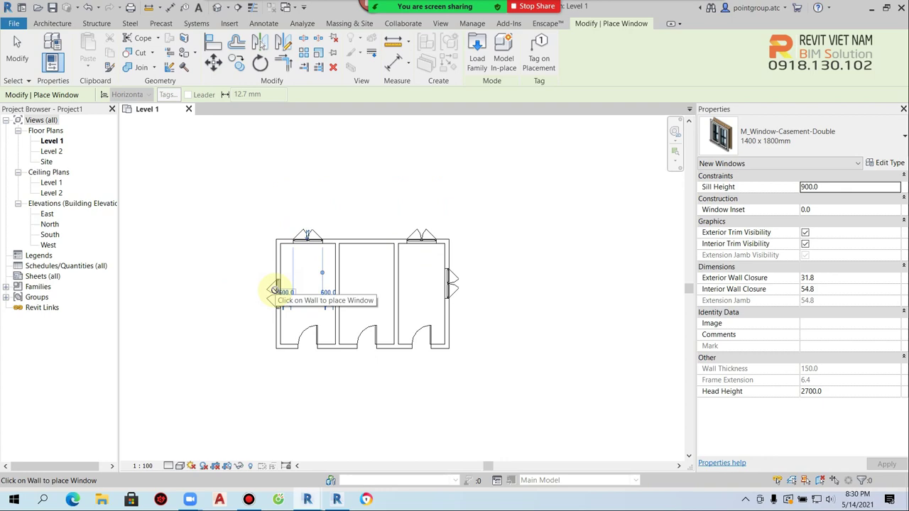
{"action": "scroll", "coordinate": [270, 290], "scroll_direction": "up", "scroll_amount": 3}
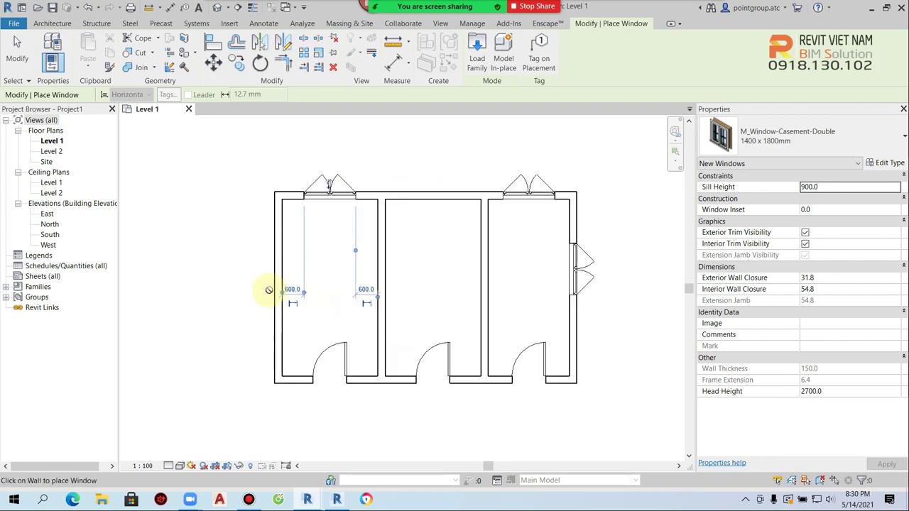
{"action": "left_click", "coordinate": [268, 290]}
{"action": "key", "text": "Escape"}
{"action": "key", "text": "Escape"}
{"action": "left_click", "coordinate": [348, 336]}
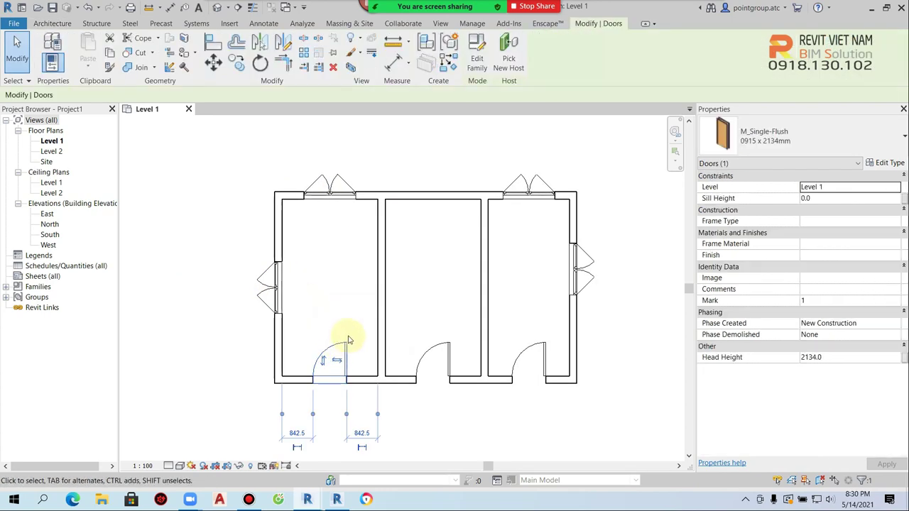
{"action": "left_click", "coordinate": [217, 7]}
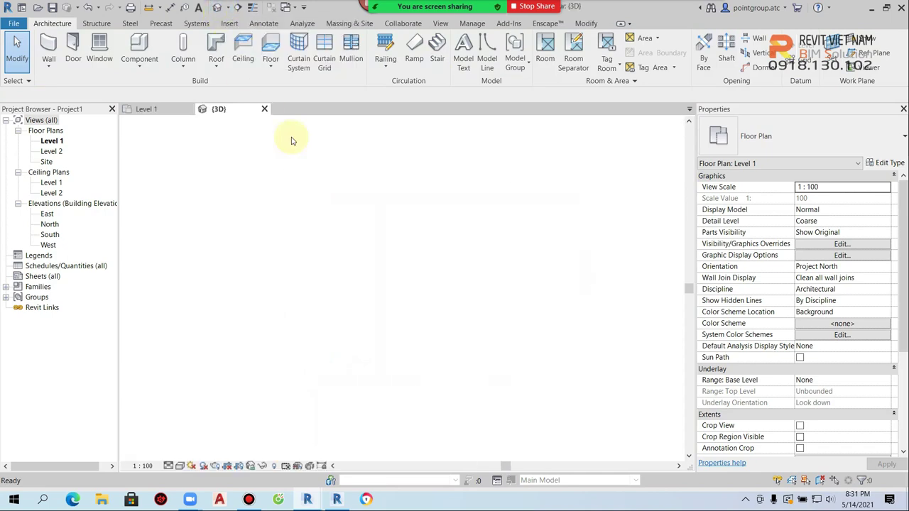
Set the top constraint of all the house walls to Level 2
{"action": "middle_click_drag", "start_coordinate": [395, 305], "coordinate": [537, 220], "text": "shift"}
{"action": "left_click_drag", "start_coordinate": [547, 223], "coordinate": [286, 206]}
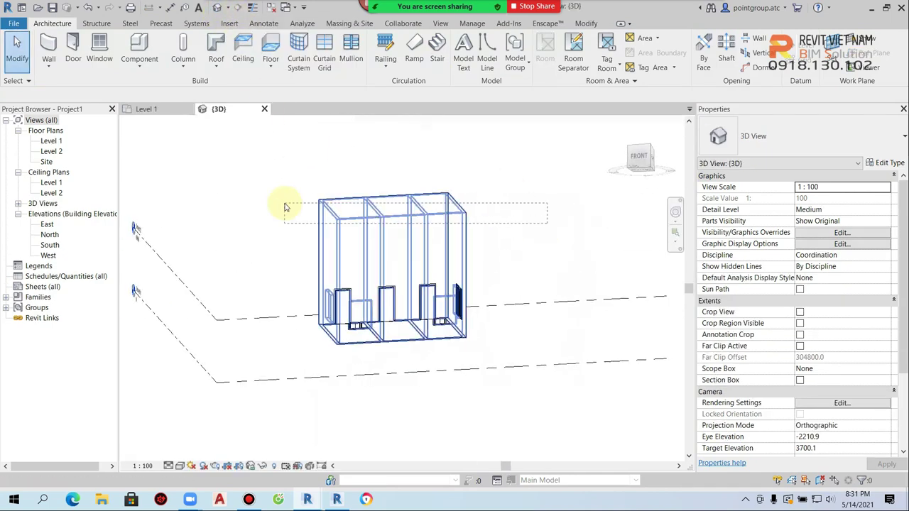
{"action": "middle_click_drag", "start_coordinate": [286, 206], "coordinate": [480, 223], "text": "shift"}
{"action": "left_click", "coordinate": [882, 247]}
{"action": "left_click", "coordinate": [872, 266]}
{"action": "left_click", "coordinate": [457, 210]}
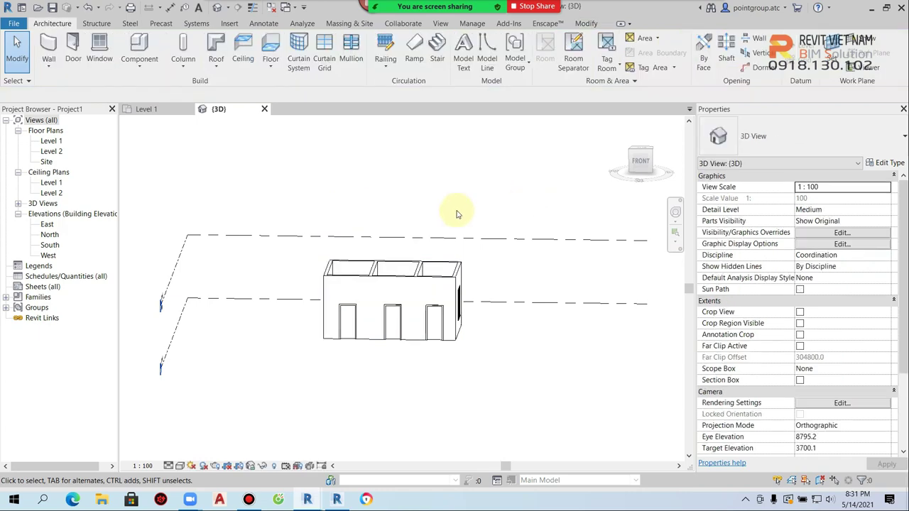
On the Level 2 plan, start a Roof by Footprint using the Generic - 125mm type
{"action": "double_click", "coordinate": [51, 151]}
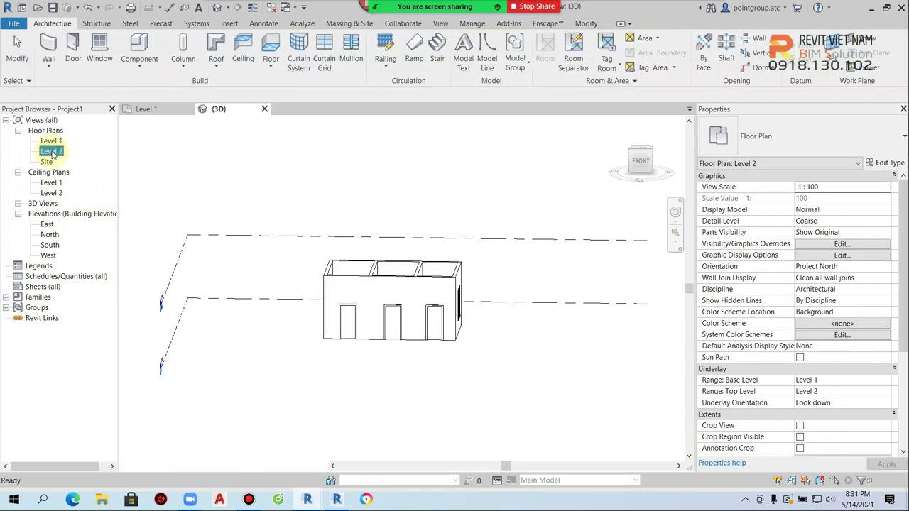
{"action": "left_click", "coordinate": [221, 68]}
{"action": "left_click", "coordinate": [236, 87]}
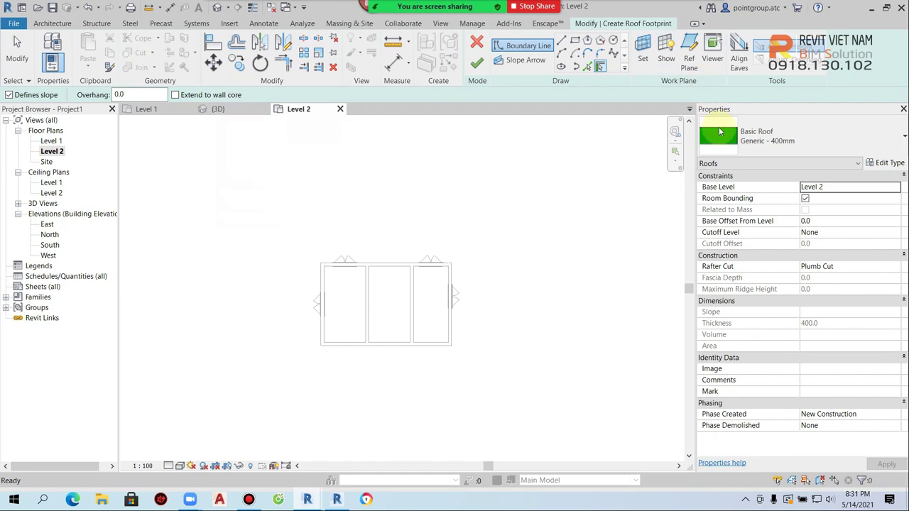
{"action": "left_click", "coordinate": [811, 142]}
{"action": "left_click", "coordinate": [759, 220]}
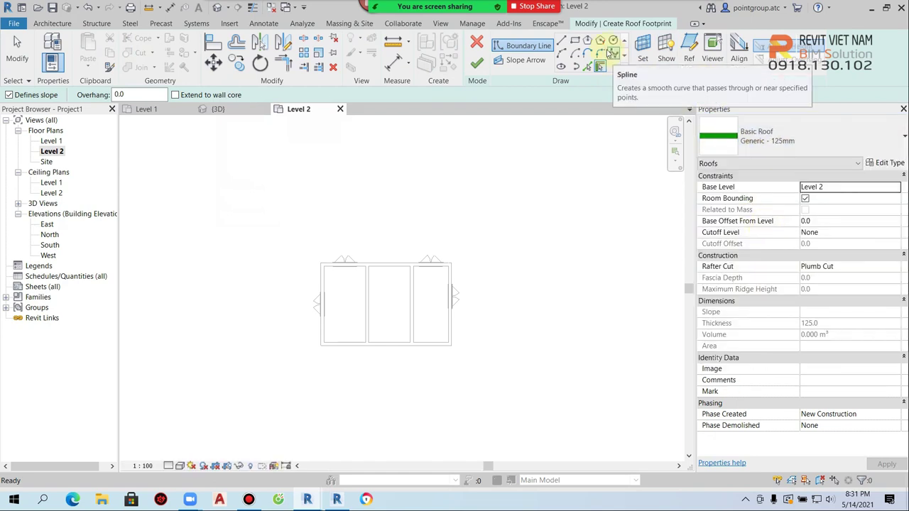
{"action": "left_click", "coordinate": [575, 41]}
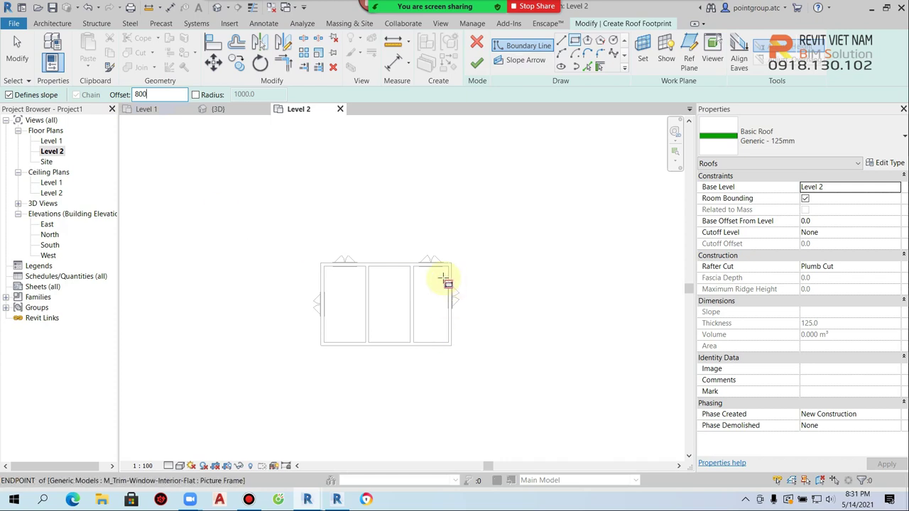
{"action": "scroll", "coordinate": [362, 266], "scroll_direction": "up", "scroll_amount": 3}
Pick the top, left and bottom walls as roof edges with 800 overhang, extended to wall core
{"action": "left_click", "coordinate": [600, 66]}
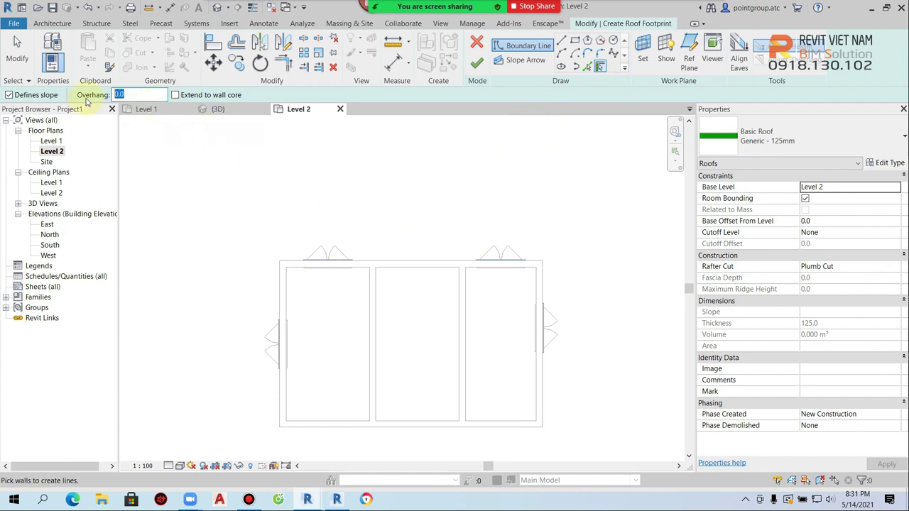
{"action": "type", "text": "800"}
{"action": "left_click", "coordinate": [191, 94]}
{"action": "left_click", "coordinate": [380, 254]}
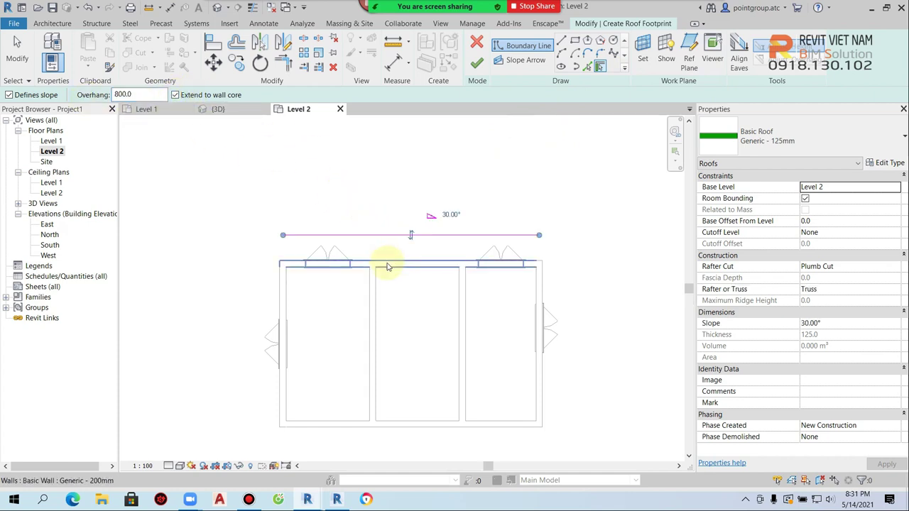
{"action": "left_click", "coordinate": [283, 294]}
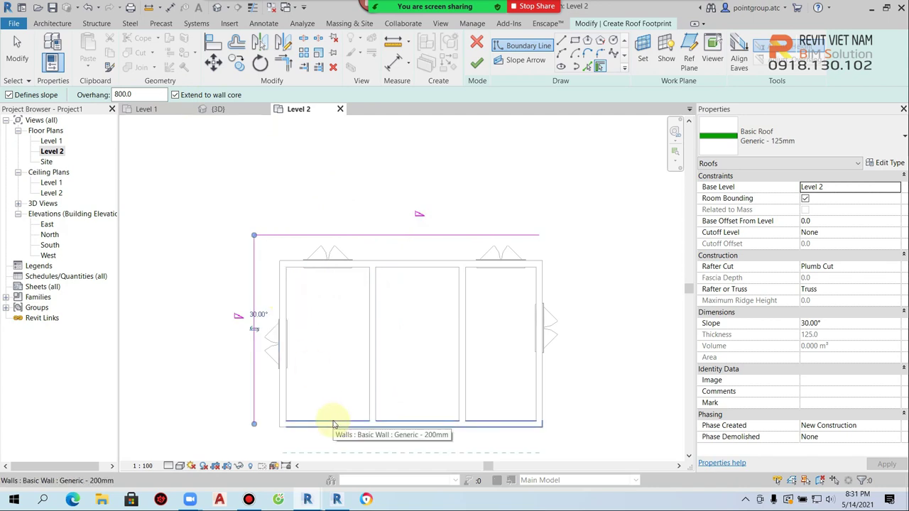
{"action": "left_click", "coordinate": [334, 423]}
{"action": "scroll", "coordinate": [411, 302], "scroll_direction": "down", "scroll_amount": 2}
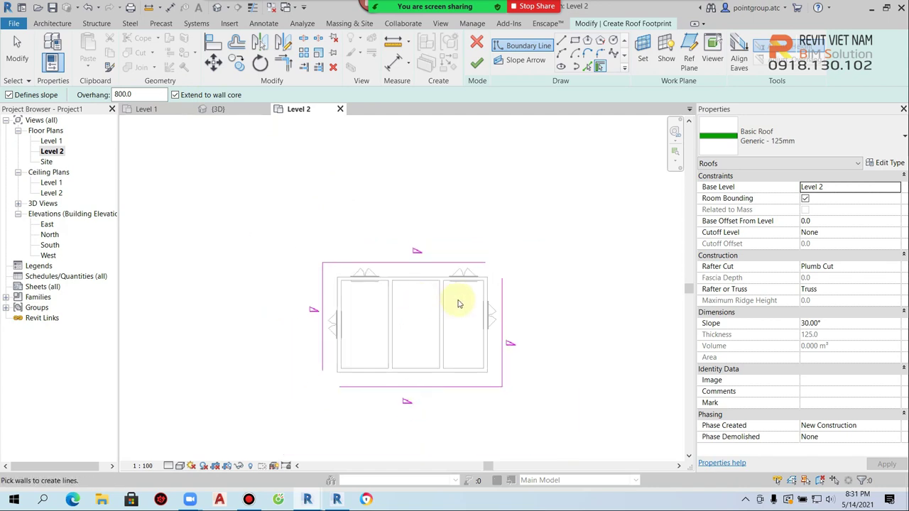
{"action": "key", "text": "Escape"}
{"action": "key", "text": "Escape"}
Trim the footprint lines into closed corners with TR and finish the 30° hip roof
{"action": "key", "text": "t"}
{"action": "key", "text": "r"}
{"action": "left_click", "coordinate": [502, 295]}
{"action": "left_click", "coordinate": [480, 263]}
{"action": "left_click", "coordinate": [371, 387]}
{"action": "left_click", "coordinate": [323, 361]}
{"action": "left_click", "coordinate": [477, 63]}
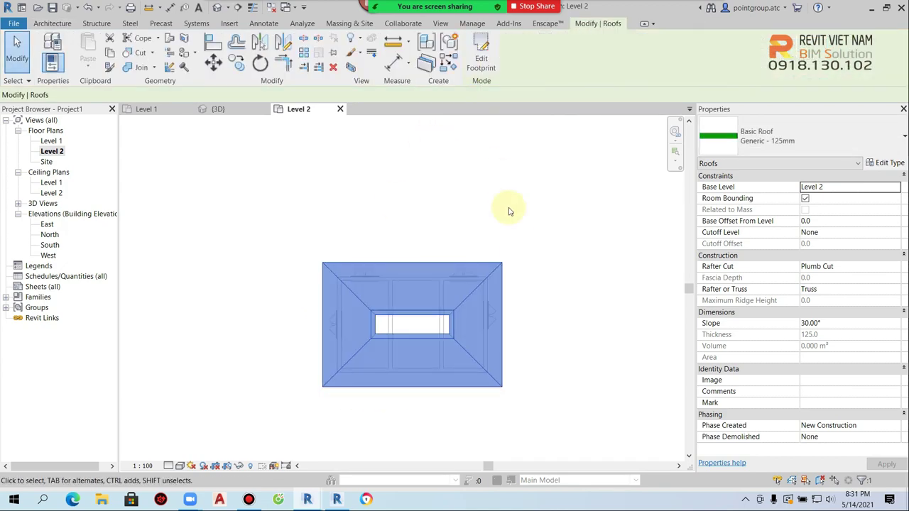
{"action": "left_click", "coordinate": [516, 229]}
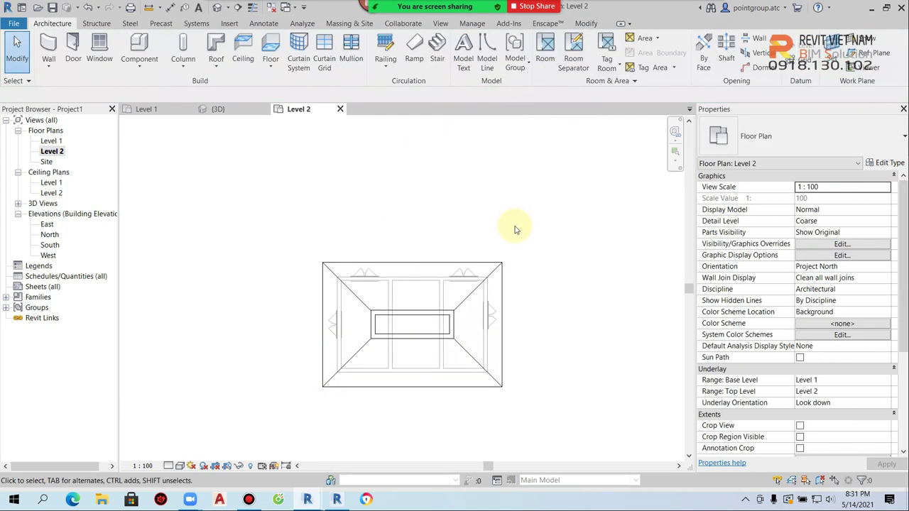
Show the house in the {3D} view with the Shaded visual style
{"action": "left_click", "coordinate": [217, 7]}
{"action": "middle_click_drag", "start_coordinate": [458, 291], "coordinate": [181, 467], "text": "shift"}
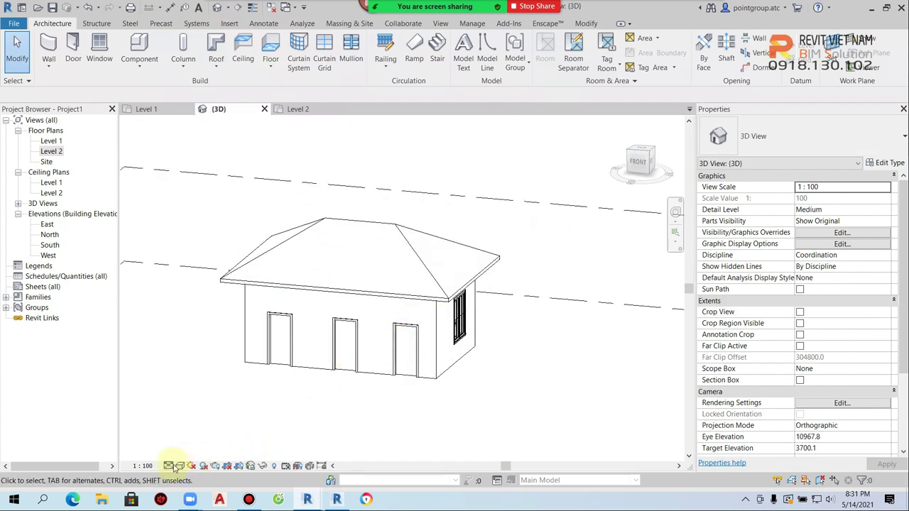
{"action": "left_click", "coordinate": [181, 467]}
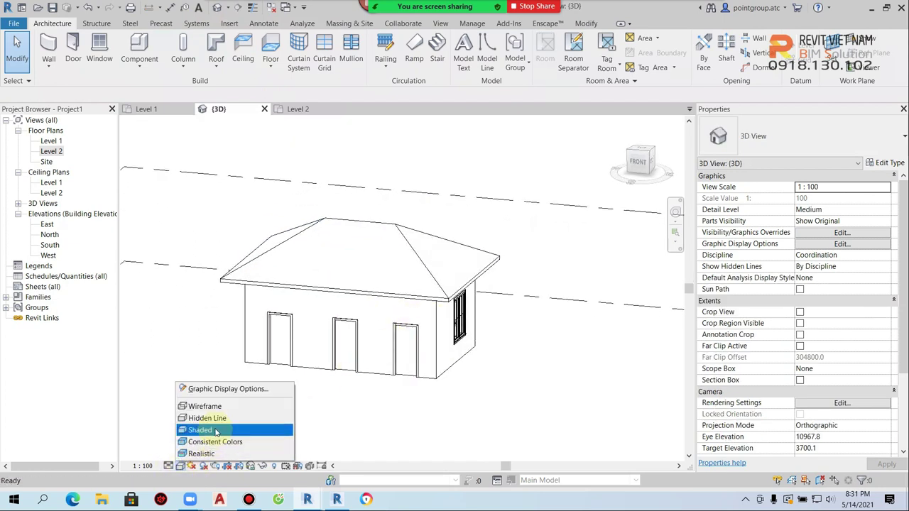
{"action": "left_click", "coordinate": [213, 430]}
{"action": "mouse_move", "coordinate": [544, 371]}
{"action": "middle_mouse_down", "text": "shift"}
{"action": "mouse_move", "coordinate": [487, 349]}
{"action": "mouse_move", "coordinate": [522, 312]}
{"action": "mouse_move", "coordinate": [551, 361]}
{"action": "mouse_move", "coordinate": [516, 357]}
{"action": "mouse_move", "coordinate": [576, 296]}
{"action": "mouse_move", "coordinate": [492, 373]}
{"action": "mouse_move", "coordinate": [513, 298]}
{"action": "middle_mouse_up", "text": "shift"}
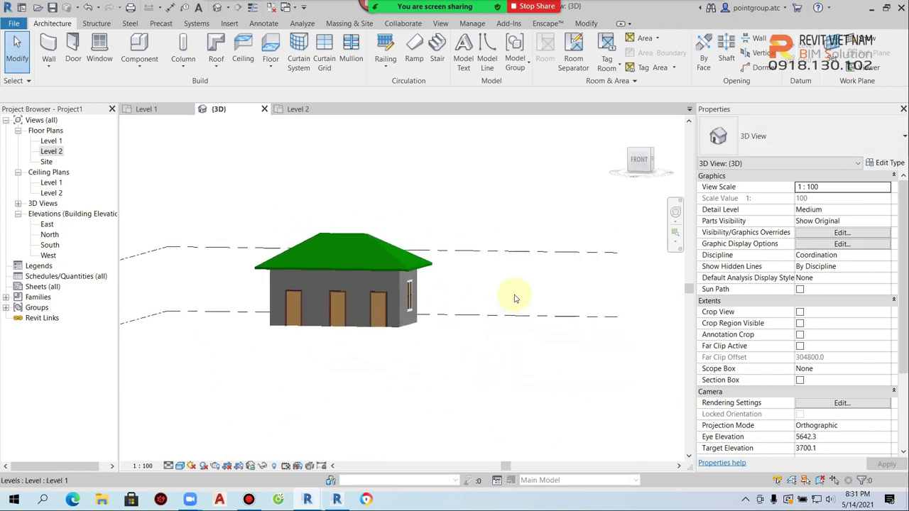
Change the Level 2 elevation to 3500
{"action": "left_click", "coordinate": [473, 267]}
{"action": "middle_click_drag", "start_coordinate": [183, 292], "coordinate": [324, 284]}
{"action": "left_click", "coordinate": [381, 284]}
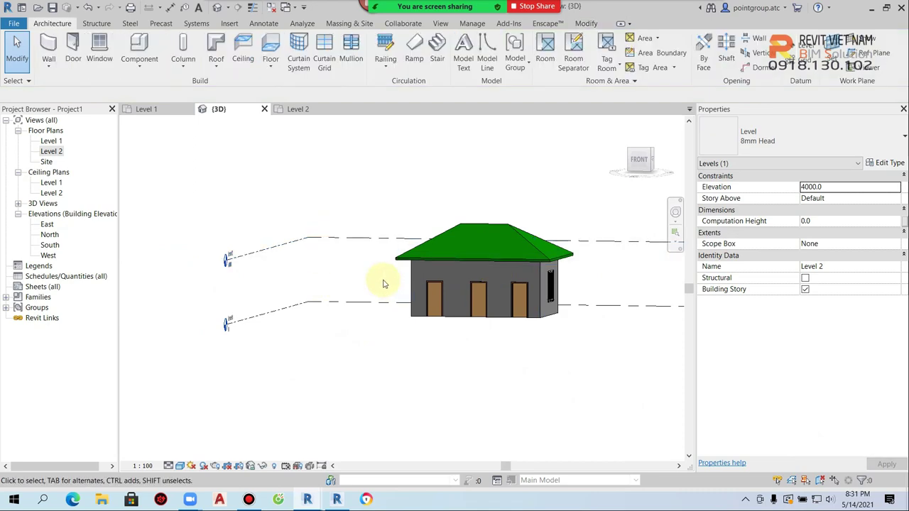
{"action": "left_click", "coordinate": [372, 248]}
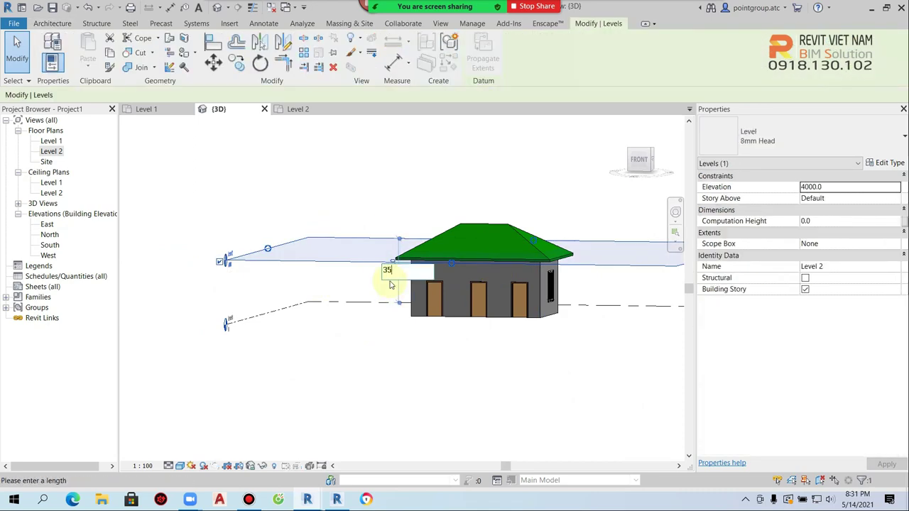
{"action": "key", "text": "Escape"}
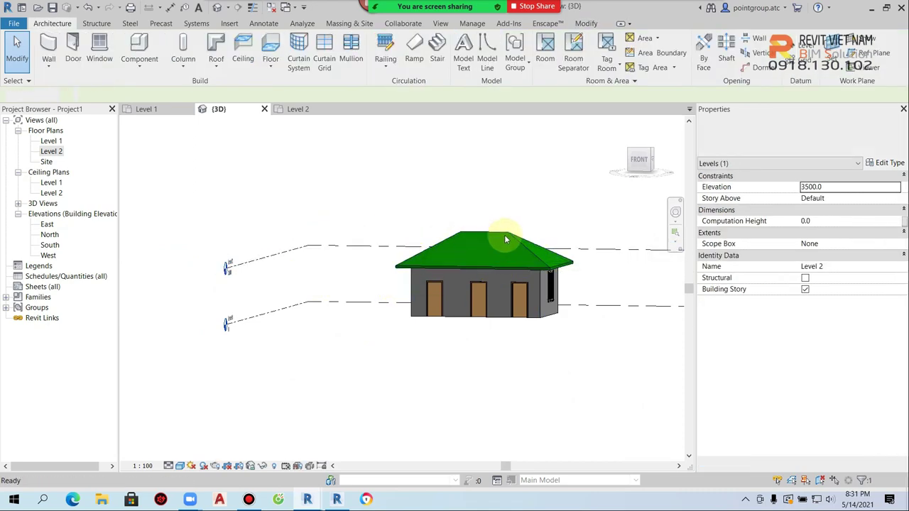
Check two of the house windows from an angled view, then bring up Save As
{"action": "mouse_move", "coordinate": [489, 305]}
{"action": "middle_mouse_down", "text": "shift"}
{"action": "mouse_move", "coordinate": [450, 429]}
{"action": "mouse_move", "coordinate": [497, 315]}
{"action": "mouse_move", "coordinate": [480, 253]}
{"action": "mouse_move", "coordinate": [416, 305]}
{"action": "mouse_move", "coordinate": [341, 316]}
{"action": "middle_mouse_up", "text": "shift"}
{"action": "left_click", "coordinate": [480, 253]}
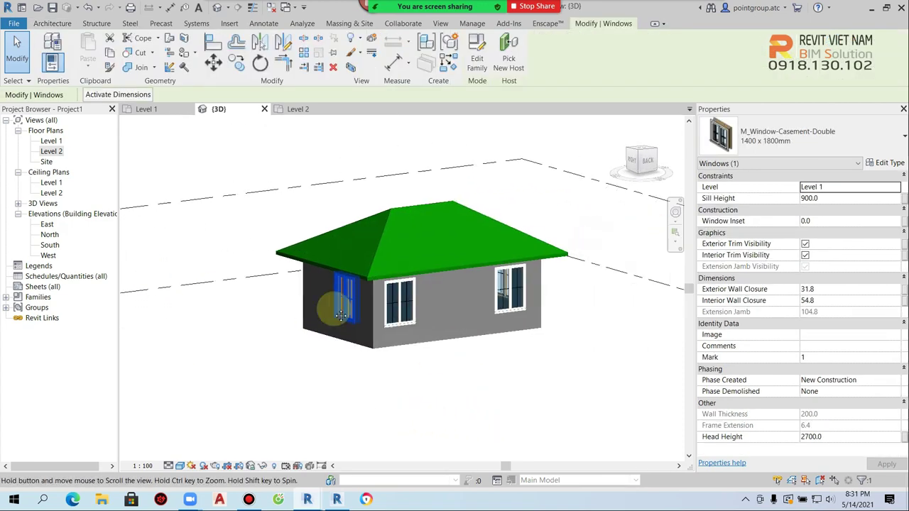
{"action": "left_click", "coordinate": [511, 302], "text": "ctrl"}
{"action": "middle_click_drag", "start_coordinate": [511, 302], "coordinate": [495, 335], "text": "shift"}
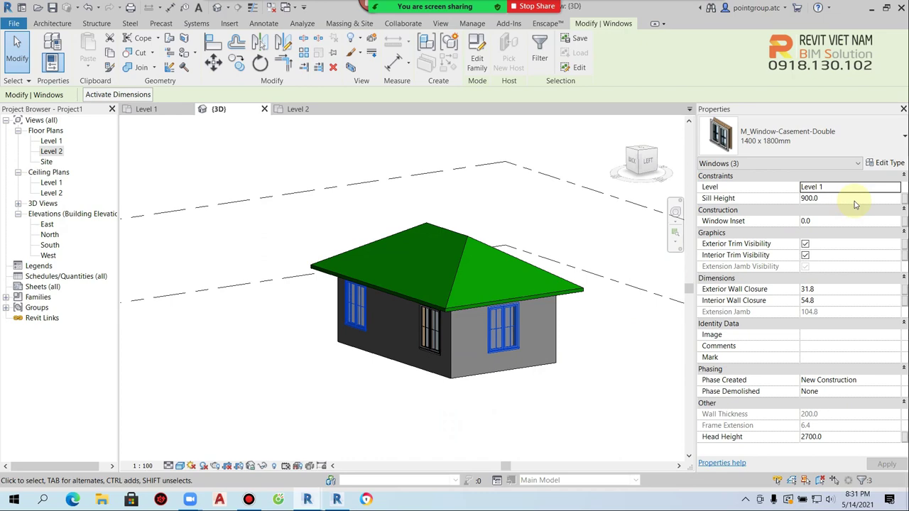
{"action": "key", "text": "Escape"}
{"action": "mouse_move", "coordinate": [548, 366]}
{"action": "middle_mouse_down", "text": "shift"}
{"action": "mouse_move", "coordinate": [464, 326]}
{"action": "mouse_move", "coordinate": [493, 360]}
{"action": "mouse_move", "coordinate": [504, 356]}
{"action": "middle_mouse_up", "text": "shift"}
{"action": "key", "text": "ctrl+s"}
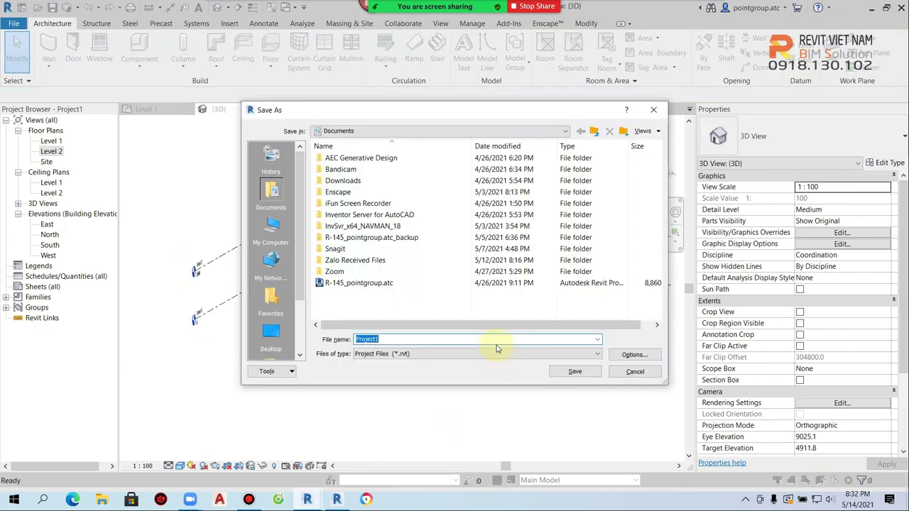
Save the project as M1 in T: > 12- TRAINING > 1- Revit architecture > R-145 > 10- Site
{"action": "left_click", "coordinate": [271, 227]}
{"action": "scroll", "coordinate": [387, 267], "scroll_direction": "down", "scroll_amount": 3}
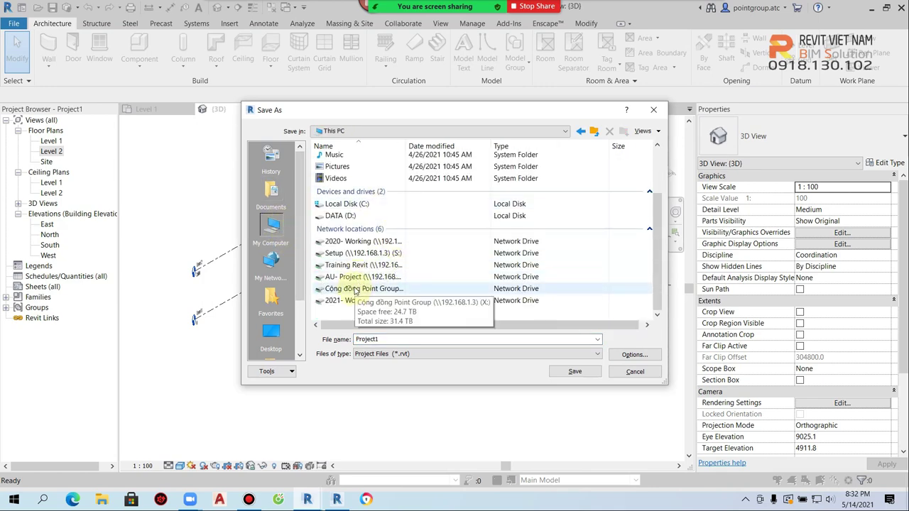
{"action": "double_click", "coordinate": [349, 261]}
{"action": "scroll", "coordinate": [352, 260], "scroll_direction": "down", "scroll_amount": 1}
{"action": "double_click", "coordinate": [353, 272]}
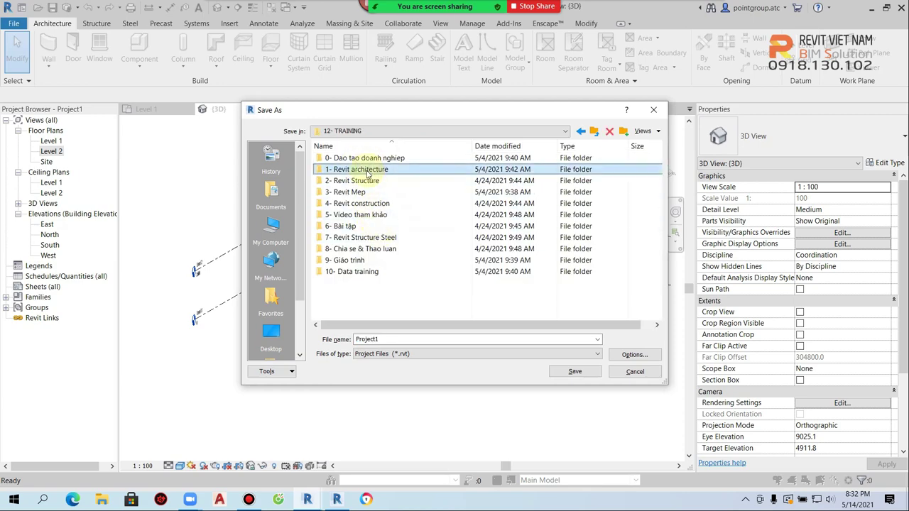
{"action": "double_click", "coordinate": [367, 170]}
{"action": "scroll", "coordinate": [369, 270], "scroll_direction": "down", "scroll_amount": 3}
{"action": "scroll", "coordinate": [368, 269], "scroll_direction": "down", "scroll_amount": 3}
{"action": "left_click", "coordinate": [368, 272]}
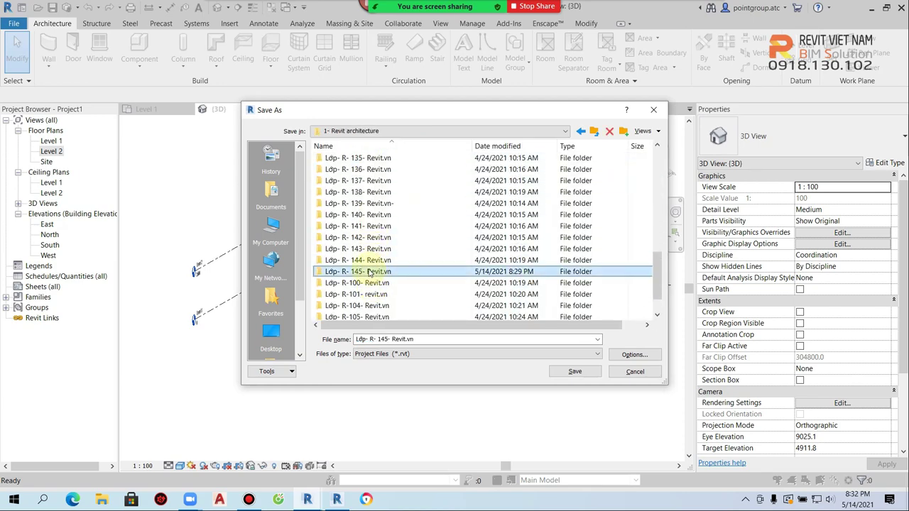
{"action": "double_click", "coordinate": [368, 272]}
{"action": "double_click", "coordinate": [342, 225]}
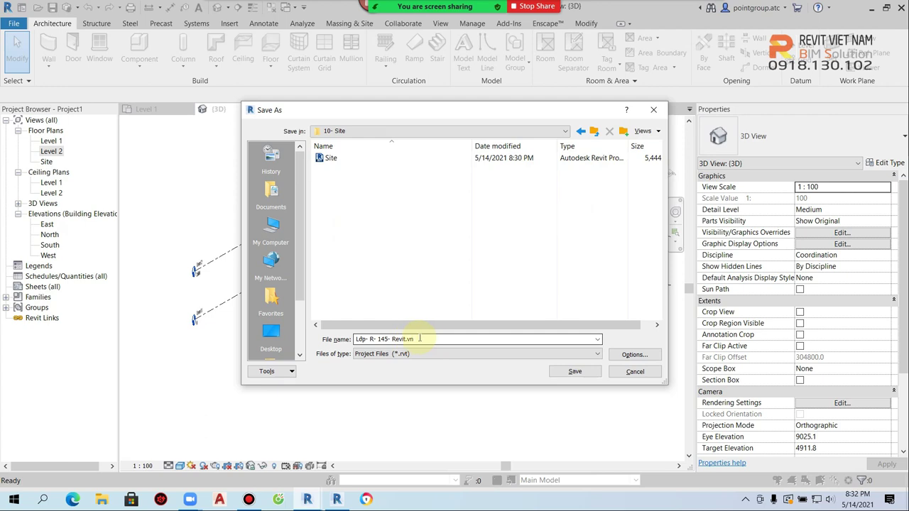
{"action": "left_click", "coordinate": [477, 340]}
{"action": "type", "text": "M1"}
{"action": "left_click", "coordinate": [583, 371]}
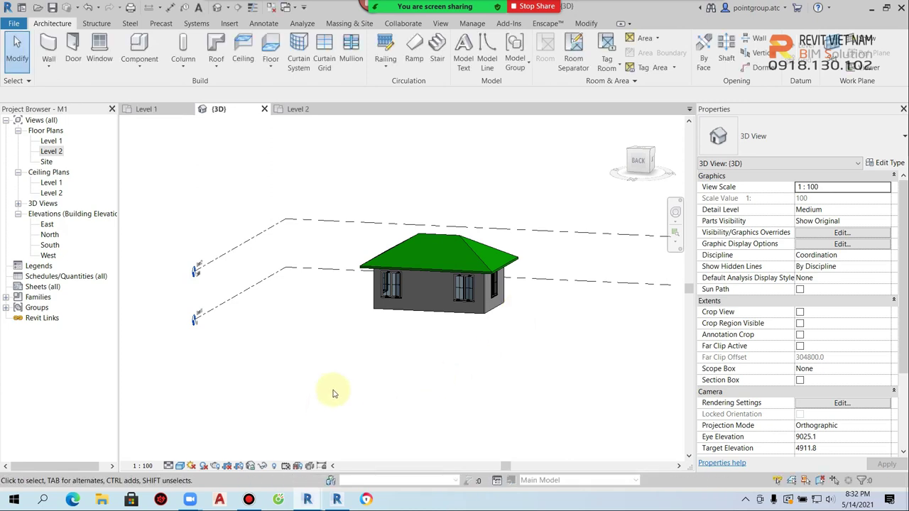
Reopen M1 from the home screen's Recent Files and dismiss the file-in-use warning
{"action": "middle_click_drag", "start_coordinate": [446, 334], "coordinate": [416, 369], "text": "shift"}
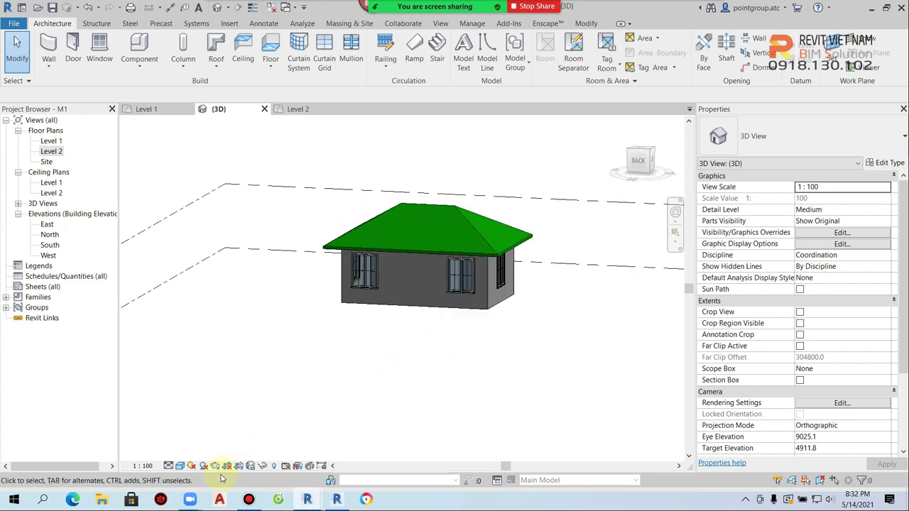
{"action": "mouse_move", "coordinate": [307, 499]}
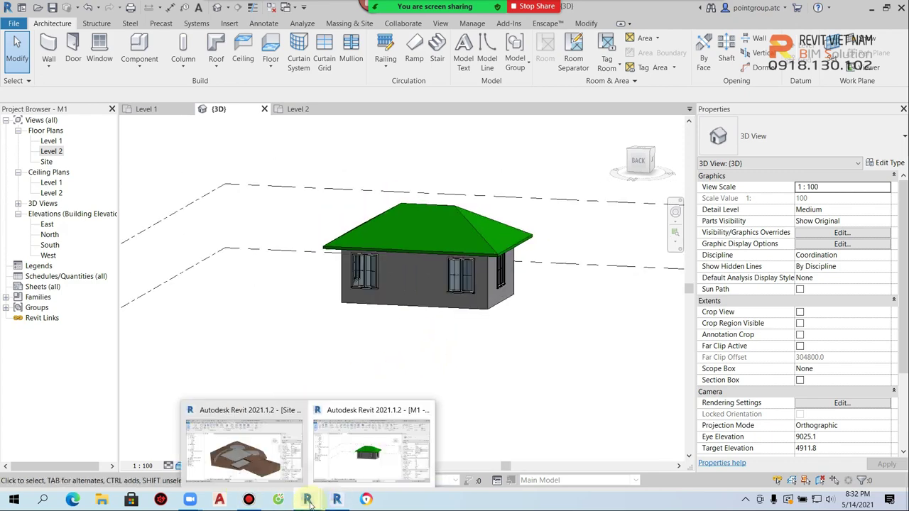
{"action": "right_click", "coordinate": [307, 499]}
{"action": "left_click", "coordinate": [266, 432]}
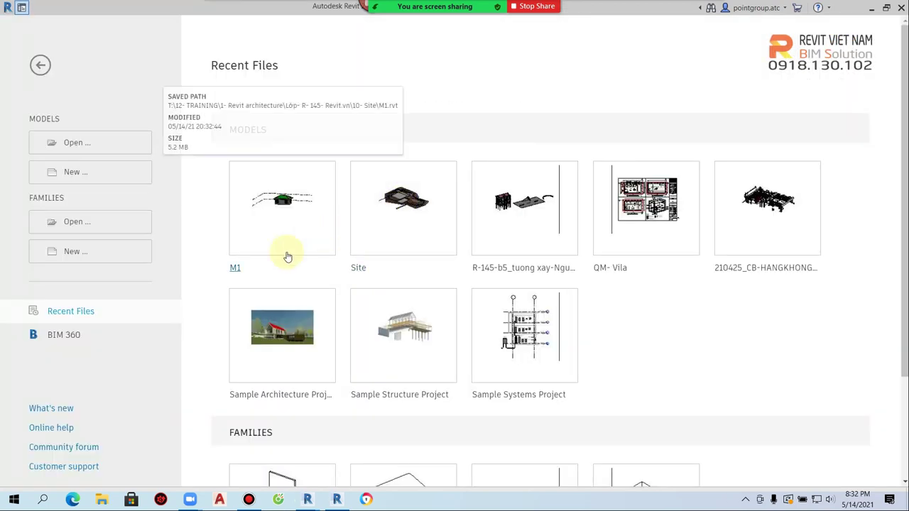
{"action": "left_click", "coordinate": [282, 259]}
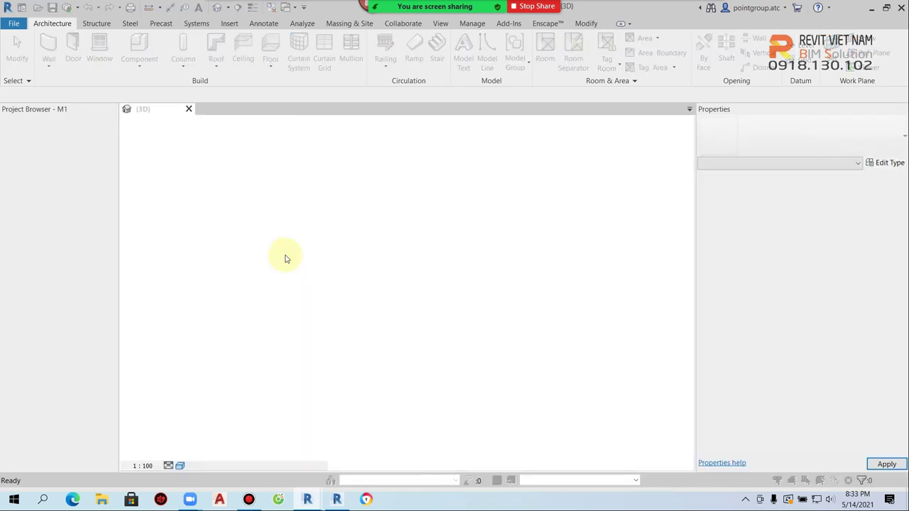
{"action": "left_click", "coordinate": [404, 278]}
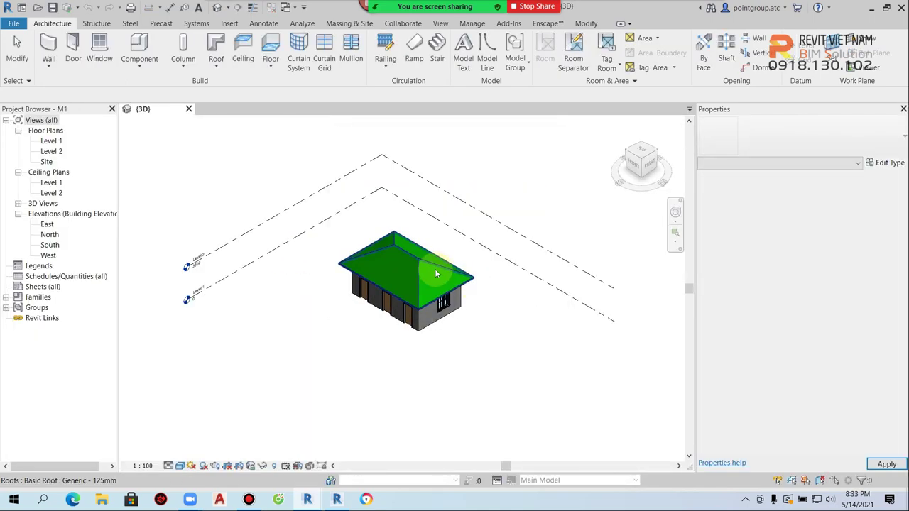
Edit the roof footprint so no edge defines slope, making the roof flat
{"action": "left_click", "coordinate": [408, 255]}
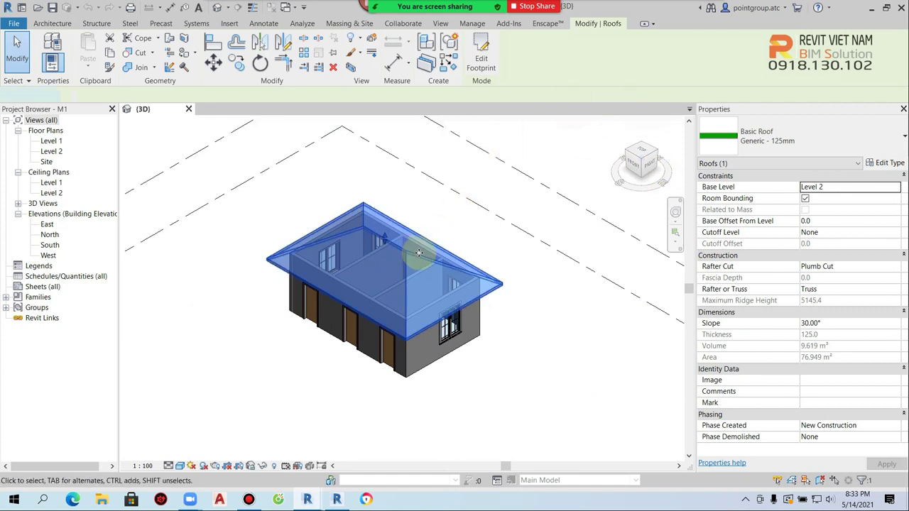
{"action": "double_click", "coordinate": [416, 253]}
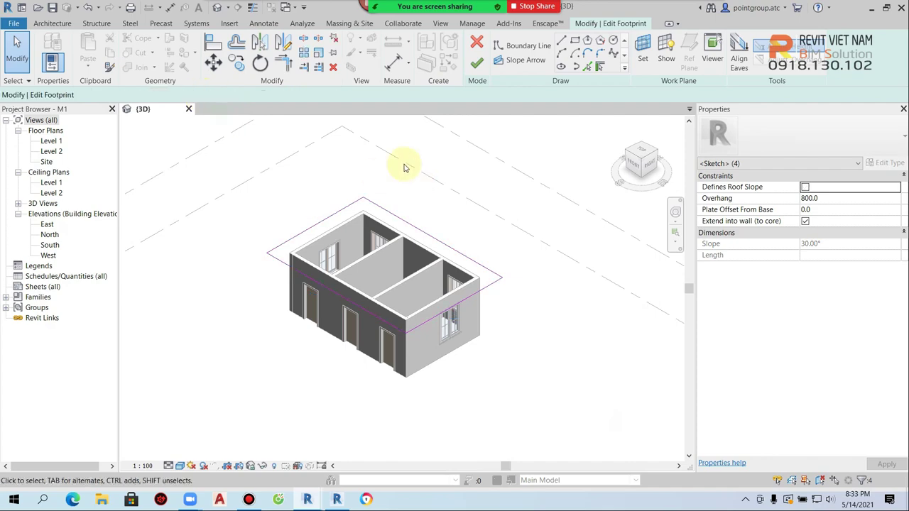
{"action": "left_click", "coordinate": [477, 65]}
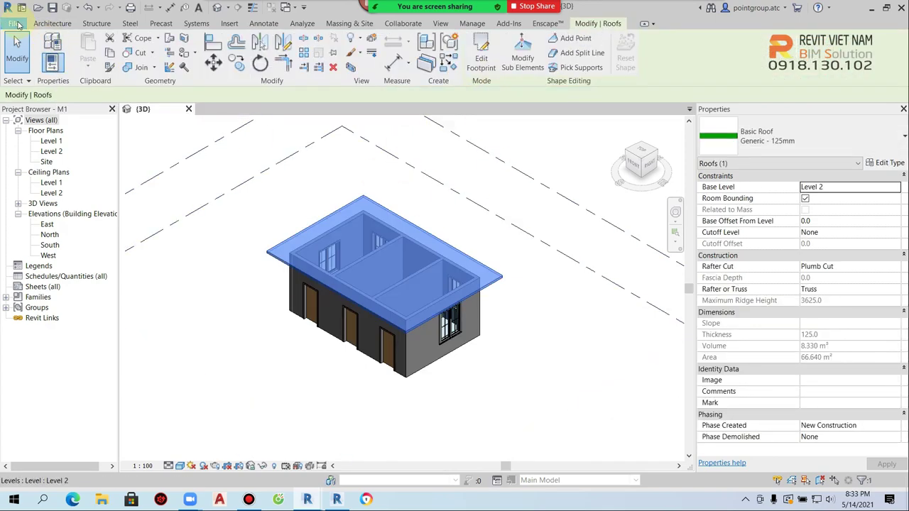
Save the flat-roof variant as a new project named M2.rvt
{"action": "left_click", "coordinate": [14, 24]}
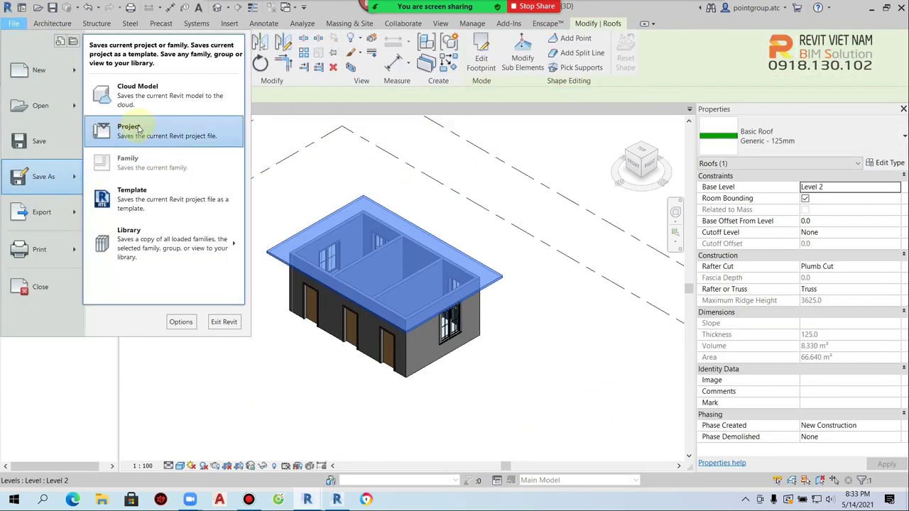
{"action": "left_click", "coordinate": [131, 130]}
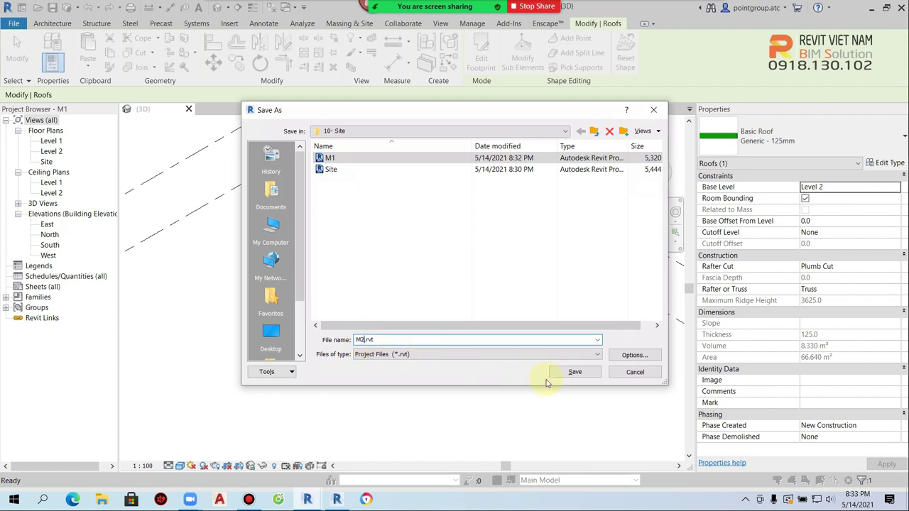
{"action": "left_click", "coordinate": [581, 377]}
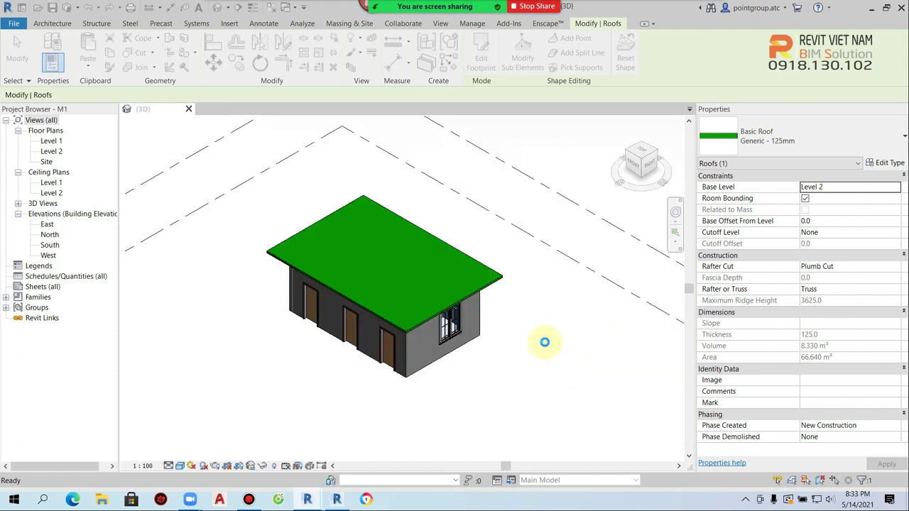